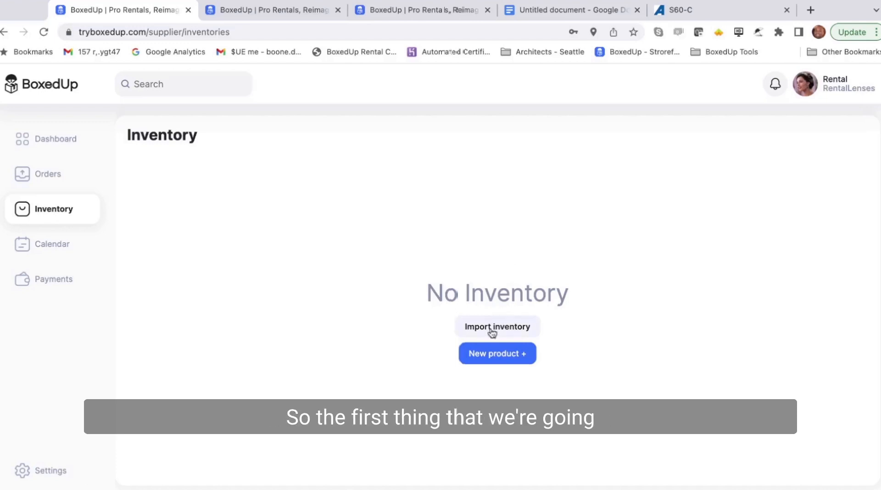
Step: Start a new inventory product and search the catalog for RED
click(491, 353)
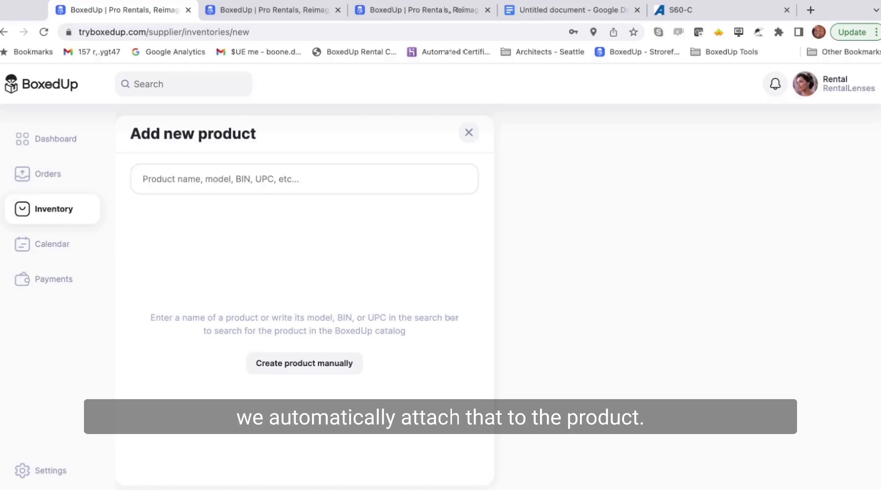
text(RED)
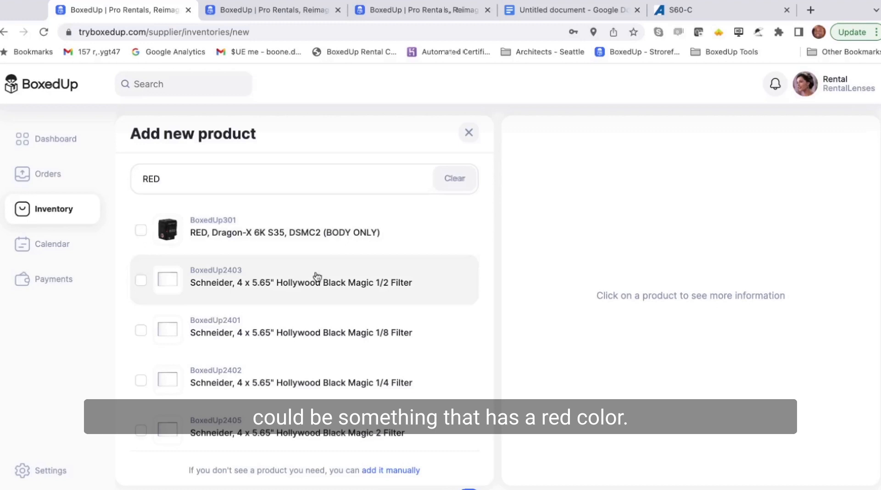
scroll(281, 248, down, 5)
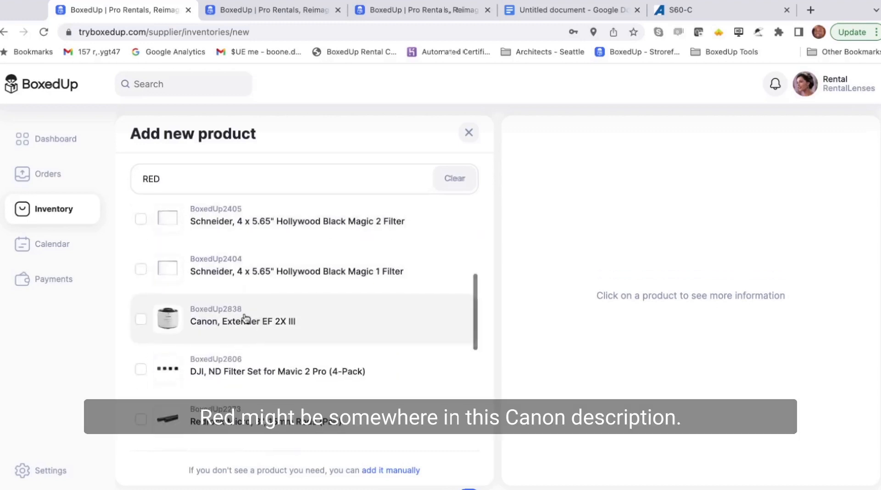
scroll(246, 318, down, 1)
scroll(246, 318, down, 1)
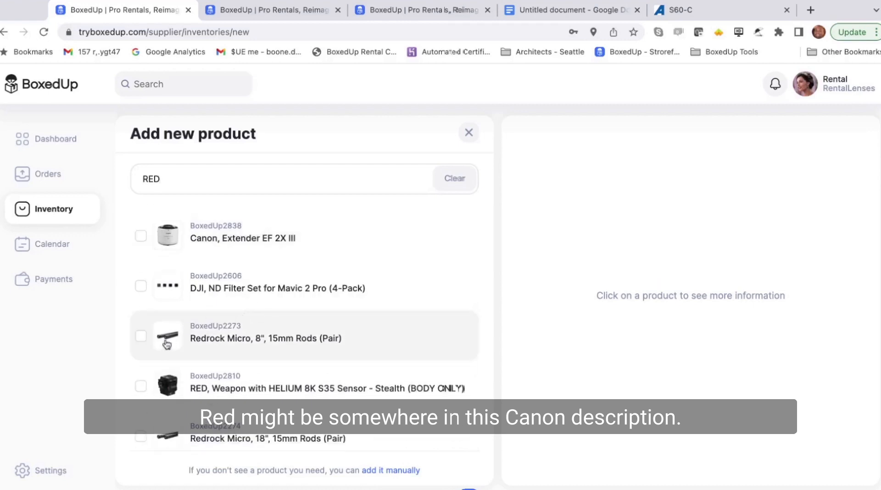
Step: Add the RED Weapon HELIUM, Redrock Micro 8" rods, DJI ND Filter Set, Canon Extender EF 2X III and RED Dragon-X to the inventory
click(140, 387)
click(140, 336)
click(141, 285)
click(141, 236)
scroll(142, 243, up, 6)
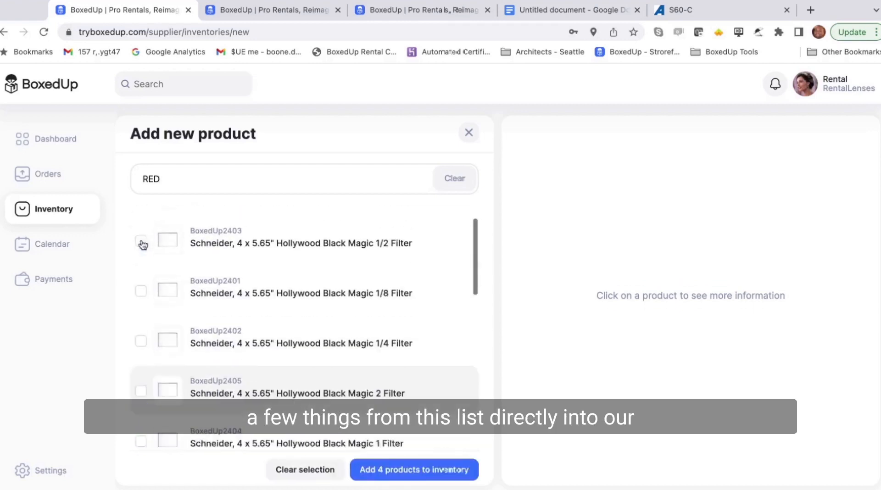
click(141, 231)
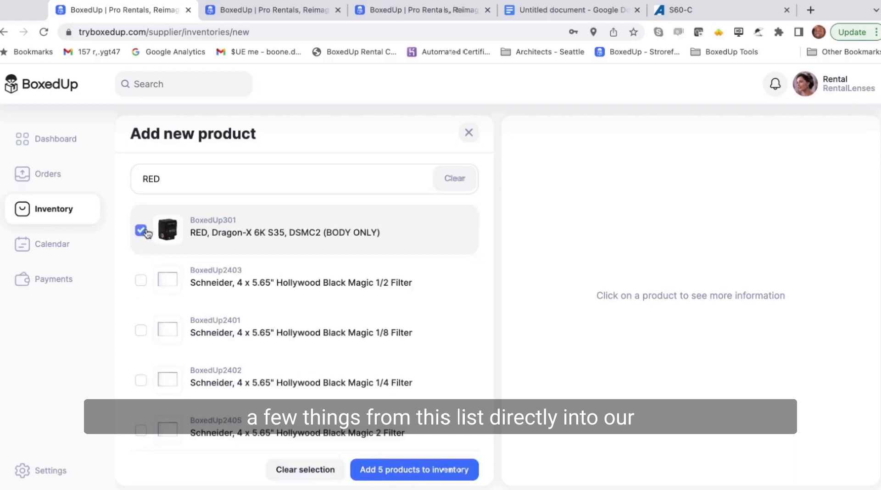
click(373, 466)
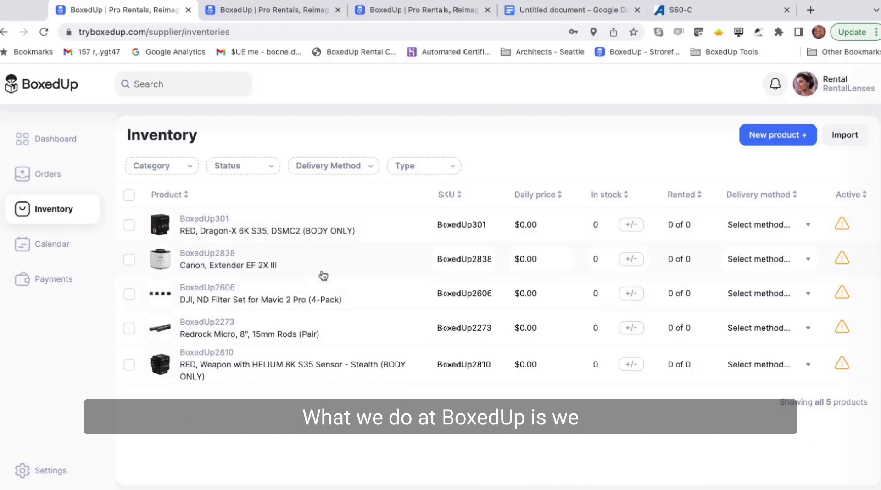
Step: Examine the RED Dragon-X 6K product's images, MSRP, full description and specifications, and return to the inventory list
click(287, 230)
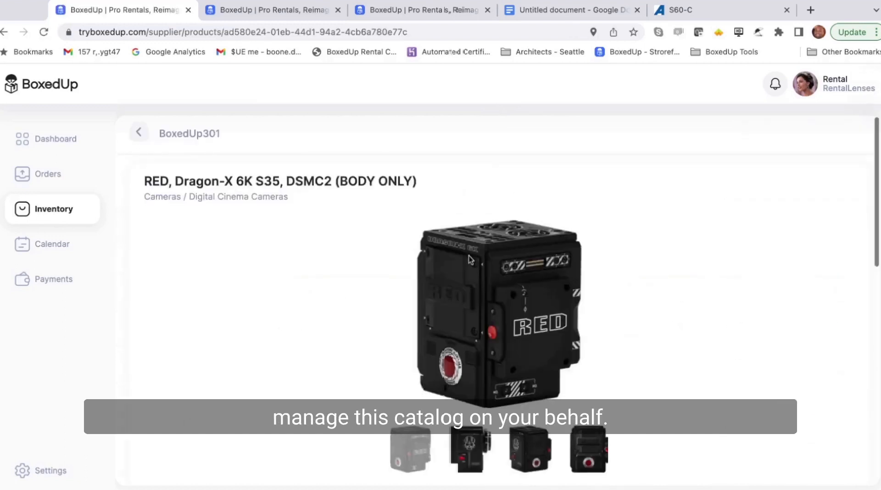
scroll(470, 259, down, 1)
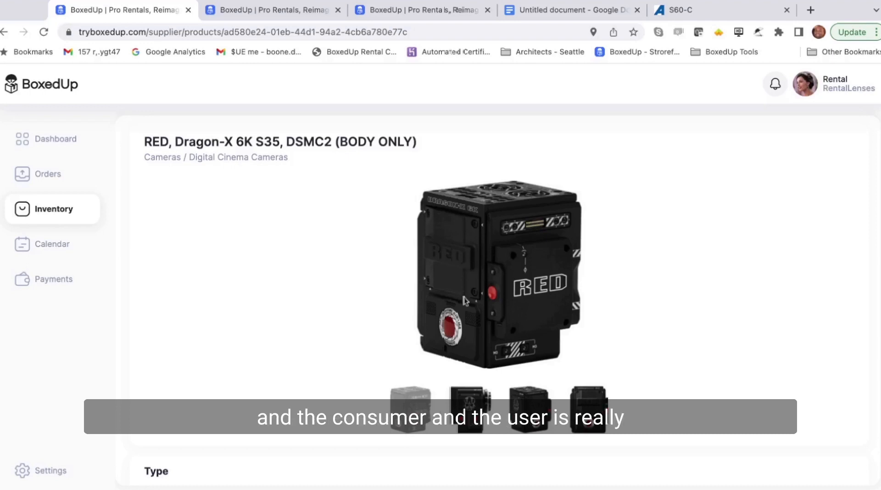
click(470, 409)
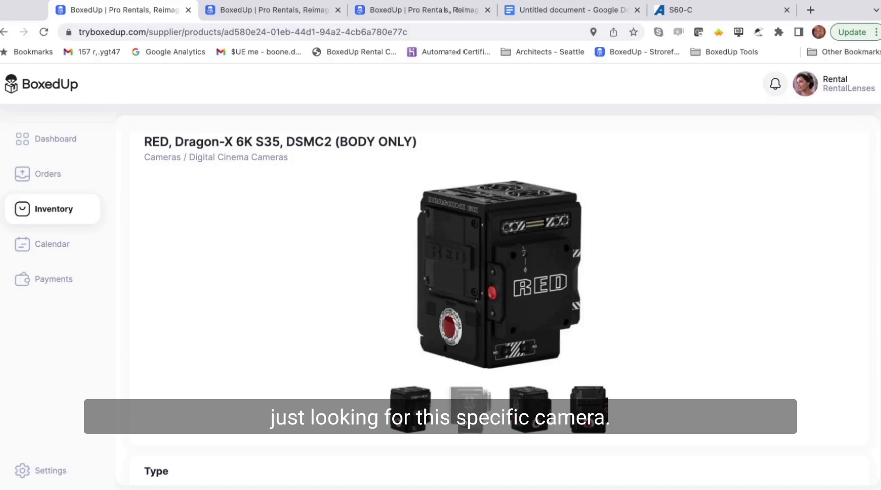
scroll(544, 313, down, 4)
scroll(531, 315, down, 5)
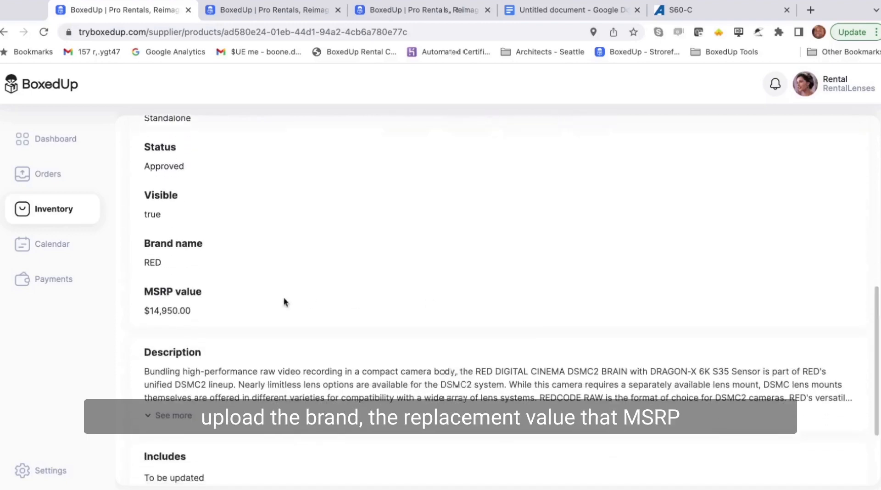
click(184, 417)
scroll(278, 350, down, 3)
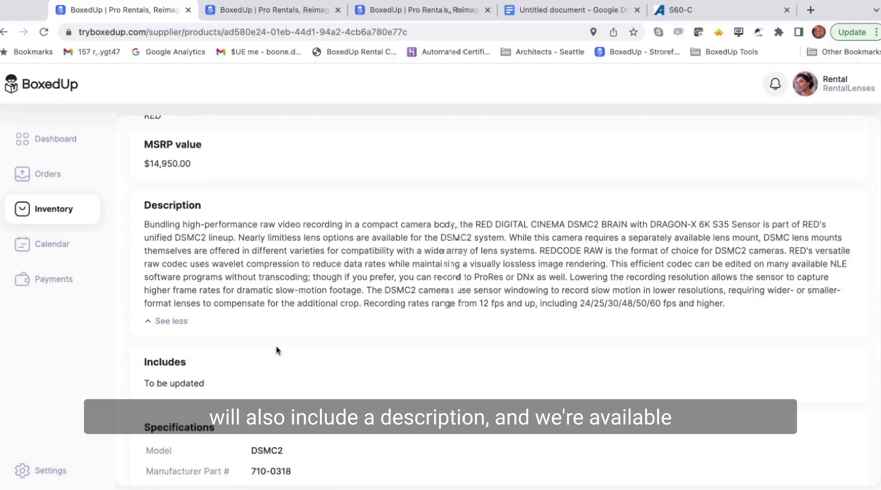
scroll(276, 350, down, 1)
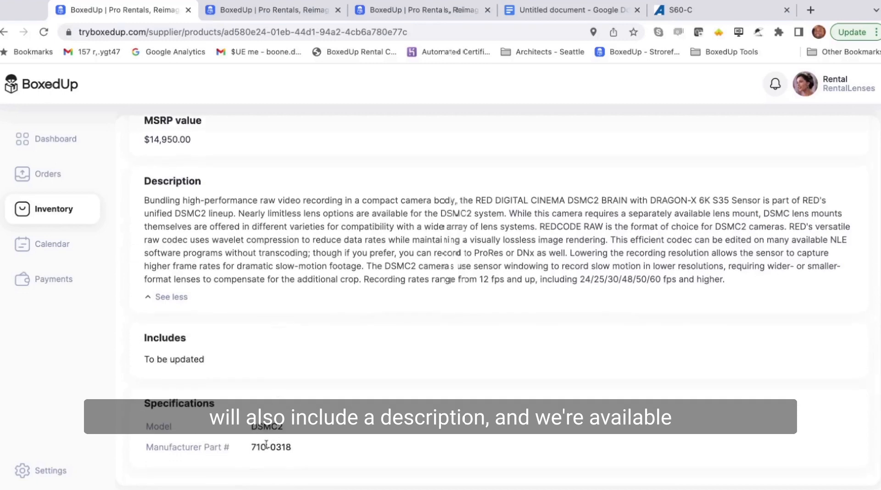
scroll(271, 440, up, 6)
scroll(268, 444, up, 6)
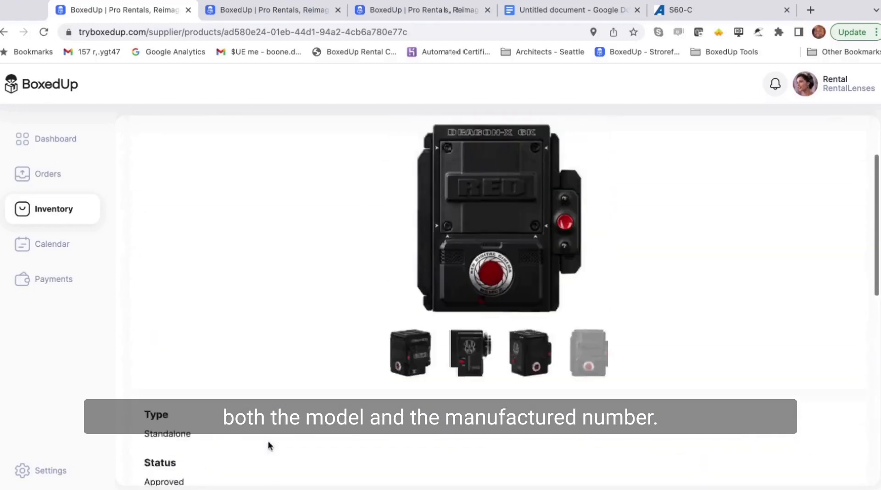
click(143, 134)
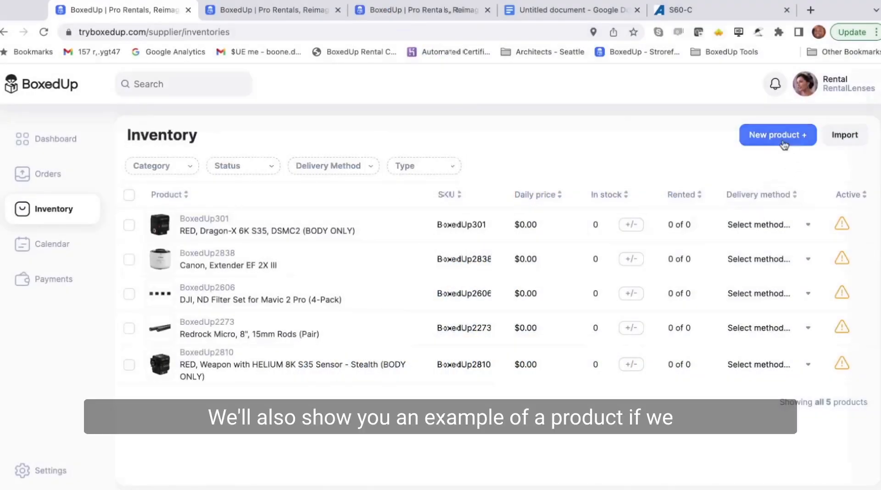
Step: Start another new product and search the catalog for Ang, replacing the search term with eZ-1
click(783, 143)
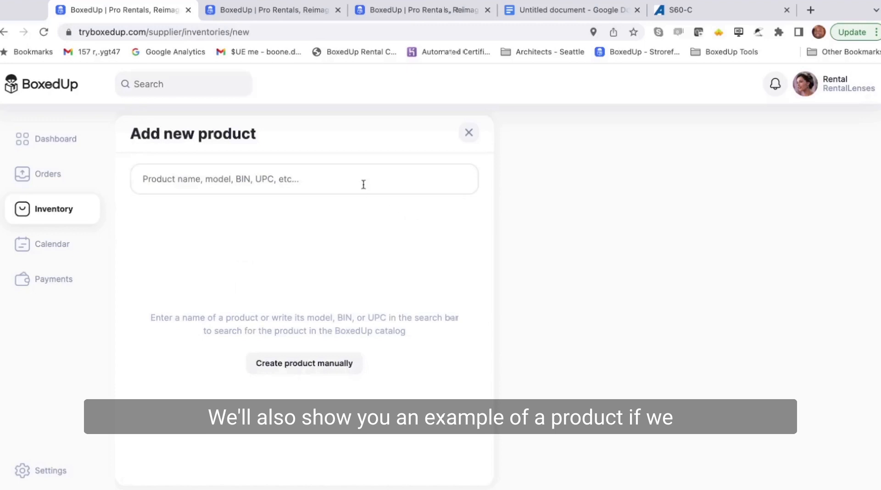
click(363, 184)
text(Ang)
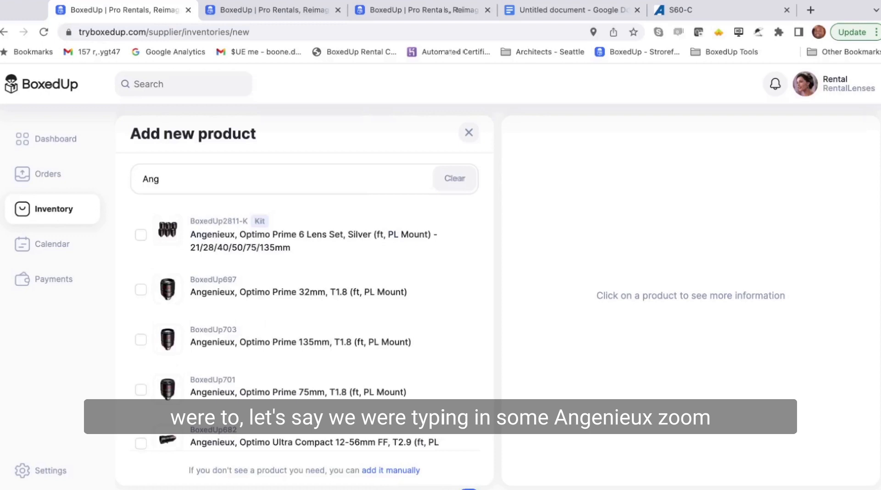
key(BackSpace)
key(BackSpace)
key(BackSpace)
text(eZ-1)
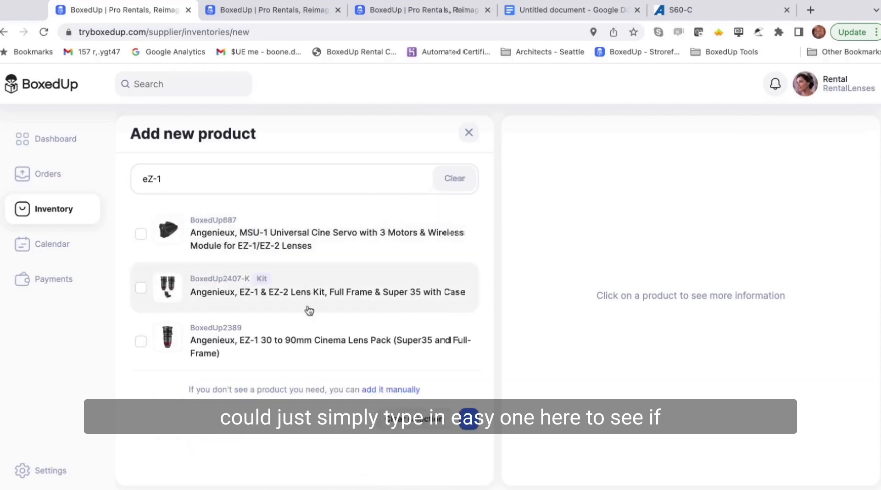
Step: Add the Angenieux EZ-1 & EZ-2 Lens Kit and the EZ-1 30 to 90mm Cinema Lens Pack to the inventory
click(141, 341)
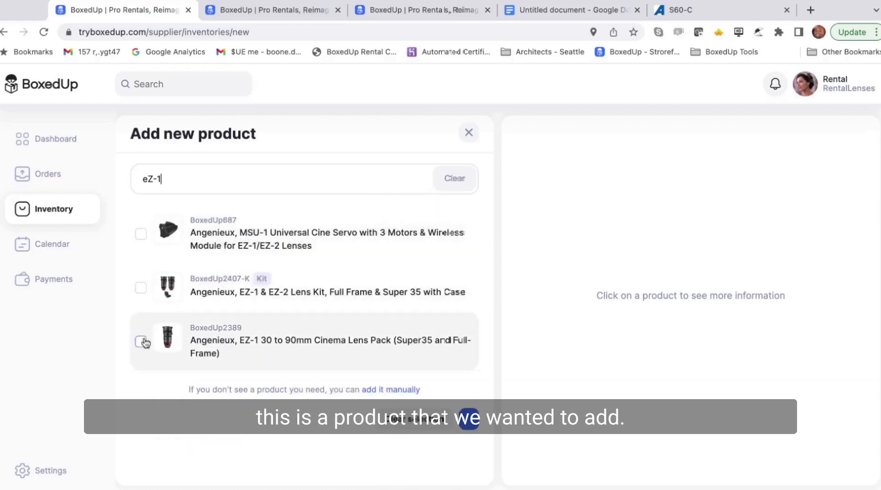
click(141, 288)
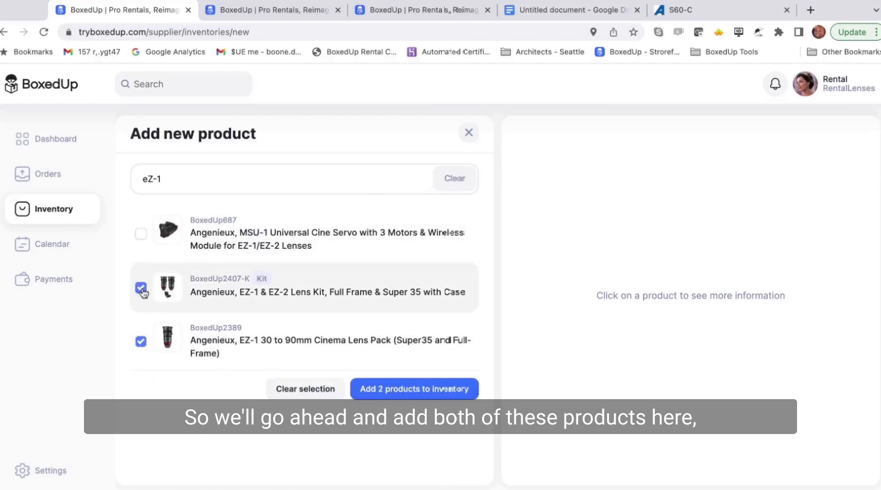
click(432, 390)
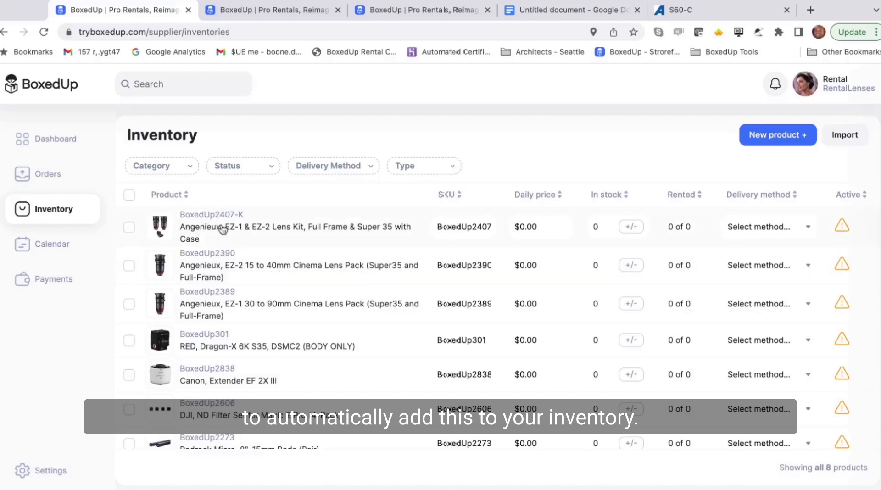
Step: Delete the Angenieux lens kit and the EZ-2 and EZ-1 Cinema Lens Packs from the inventory
click(129, 226)
click(129, 265)
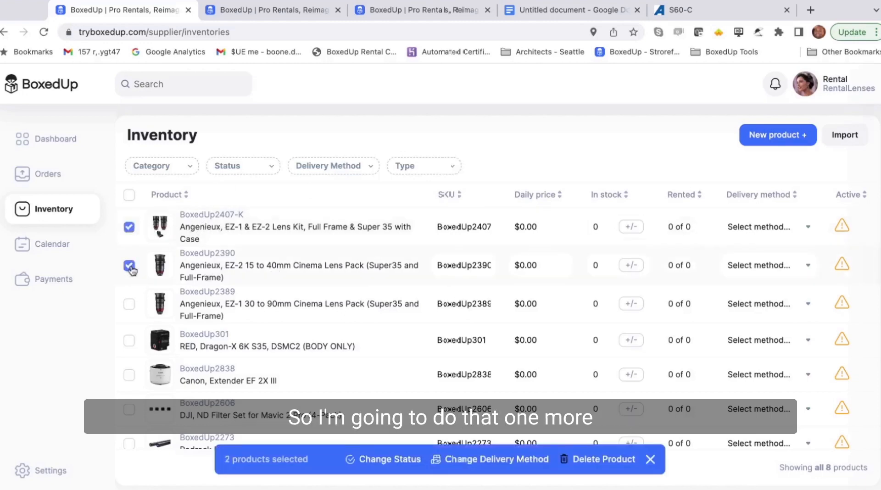
click(130, 304)
click(564, 458)
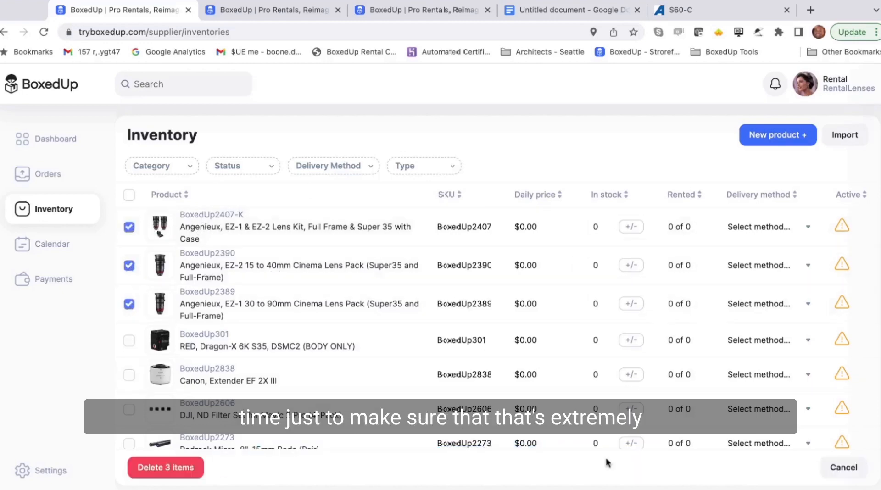
click(194, 472)
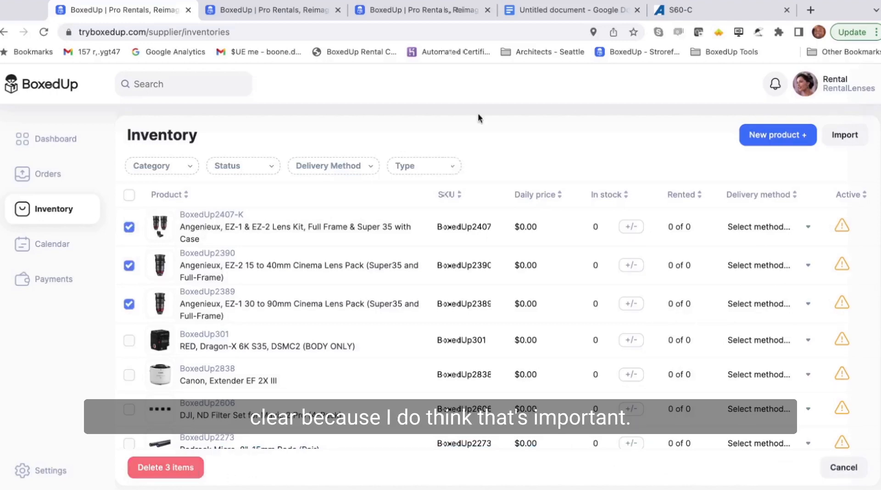
Step: Start a new inventory product and search the catalog for EZ-1
click(777, 135)
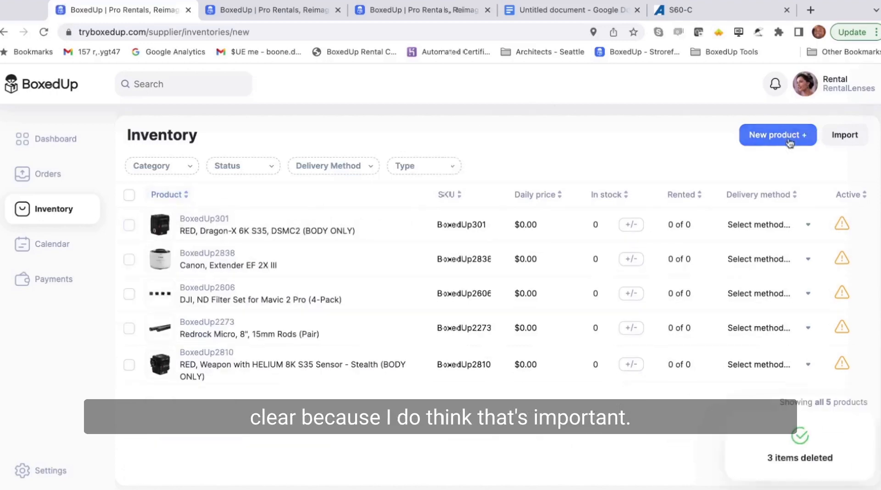
click(348, 179)
text(EZ)
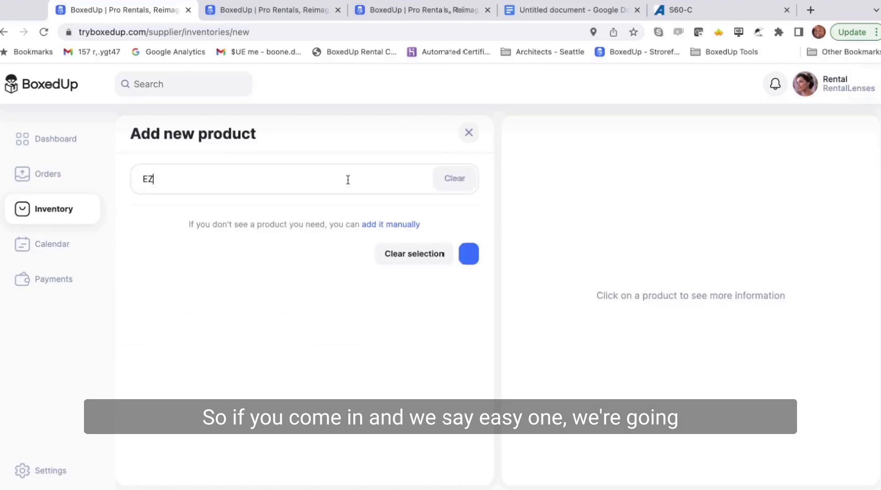
text(-1)
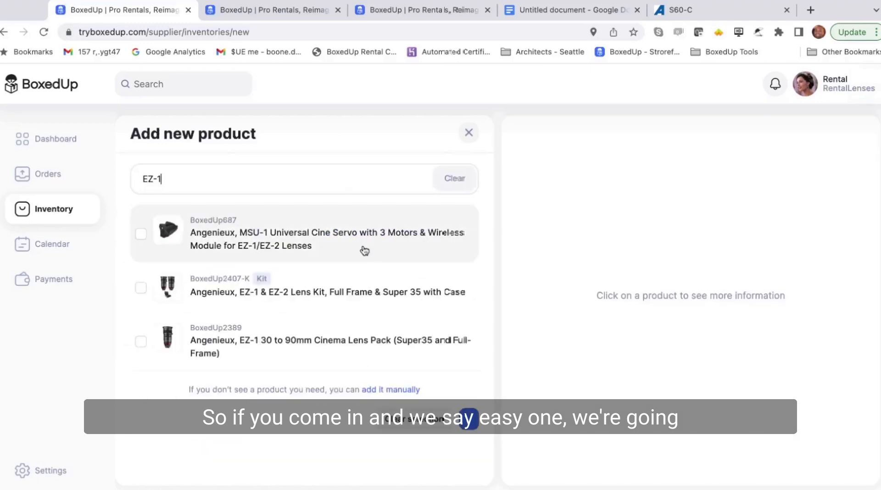
Step: Examine the Angenieux EZ-1 & EZ-2 Lens Kit's preview, including its product type, description and kit components
click(335, 289)
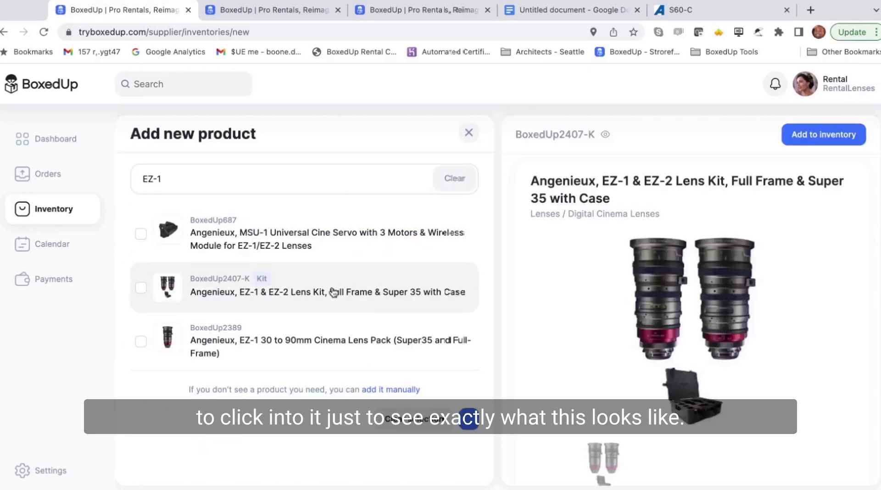
scroll(587, 273, down, 4)
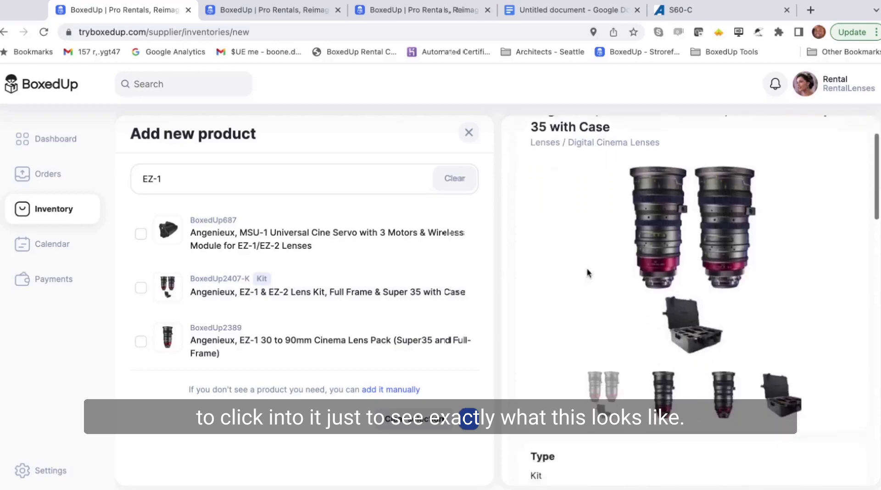
scroll(587, 273, up, 2)
scroll(592, 255, up, 2)
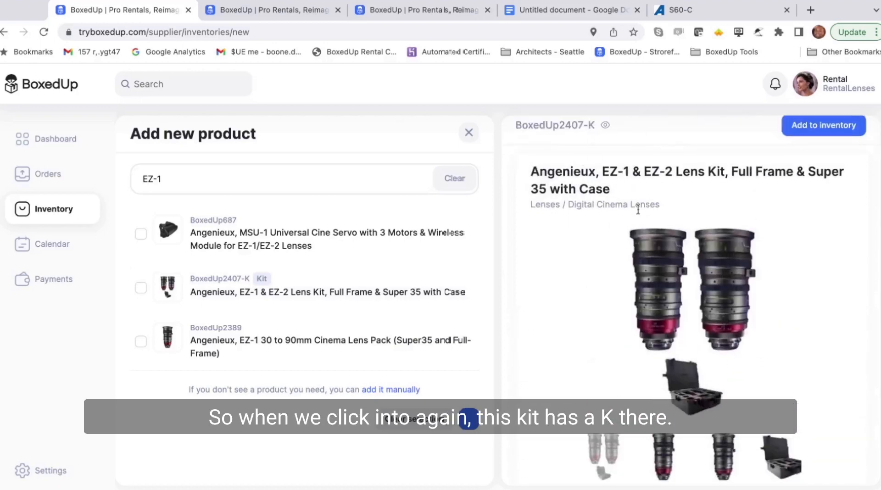
scroll(640, 206, down, 6)
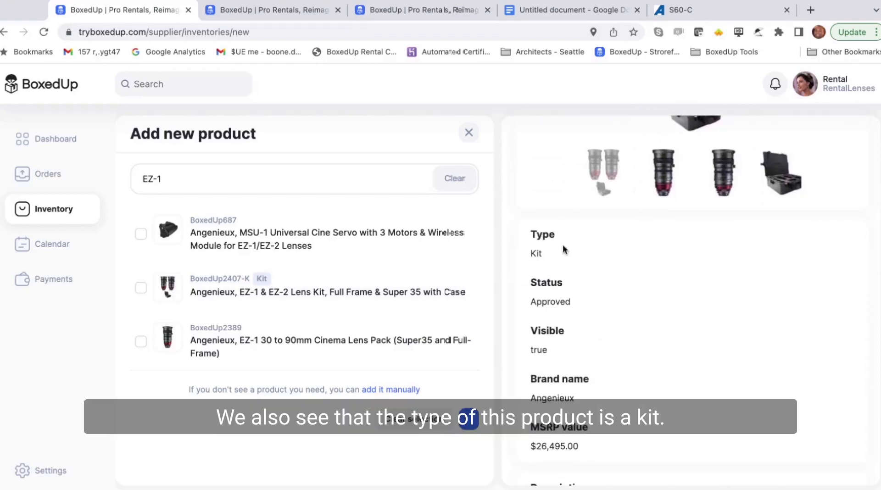
scroll(571, 264, down, 2)
scroll(571, 263, down, 10)
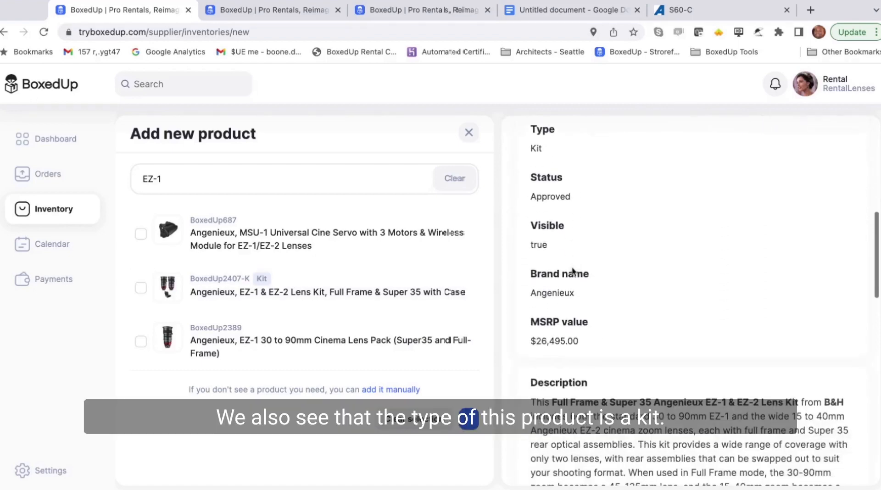
scroll(568, 289, down, 6)
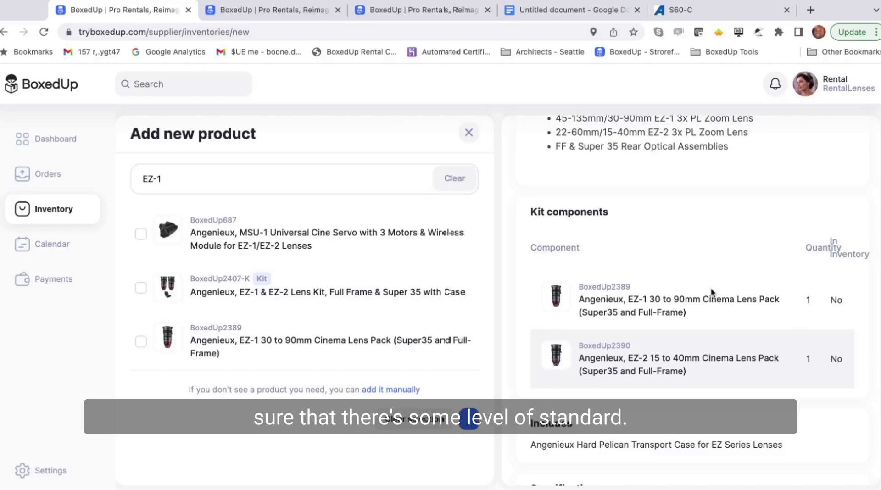
Step: Add only the Angenieux EZ-1 & EZ-2 Lens Kit, Full Frame & Super 35 with Case, to the inventory
click(141, 288)
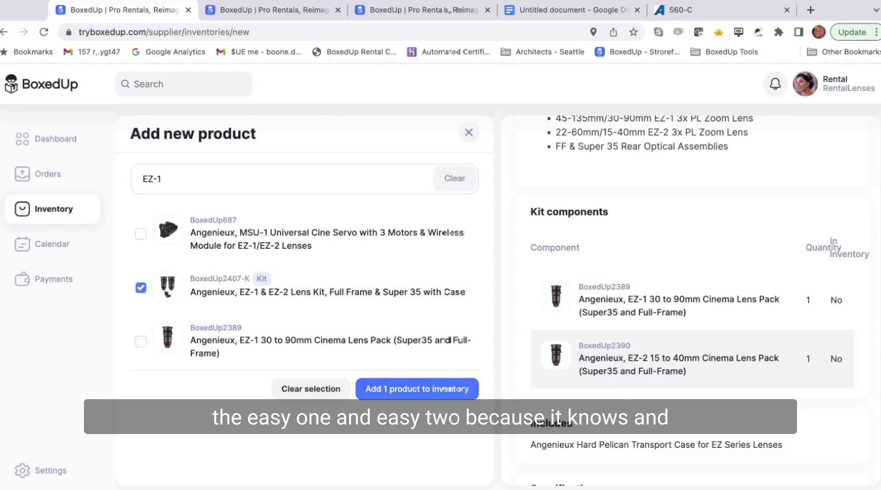
click(435, 389)
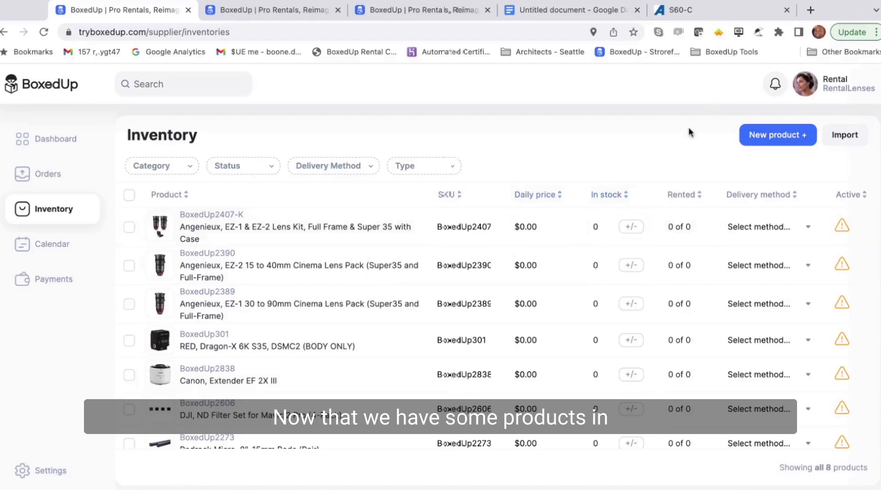
Step: Set the SKU of the Angenieux EZ-1 30 to 90mm Cinema Lens Pack to 1034567
scroll(732, 202, down, 2)
scroll(806, 218, up, 2)
mouse_move(838, 232)
mouse_move(842, 343)
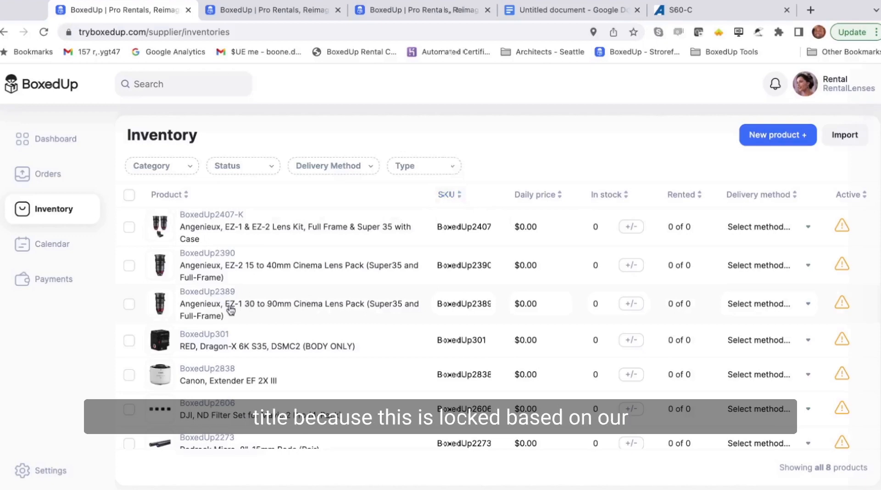
click(473, 305)
double_click(474, 305)
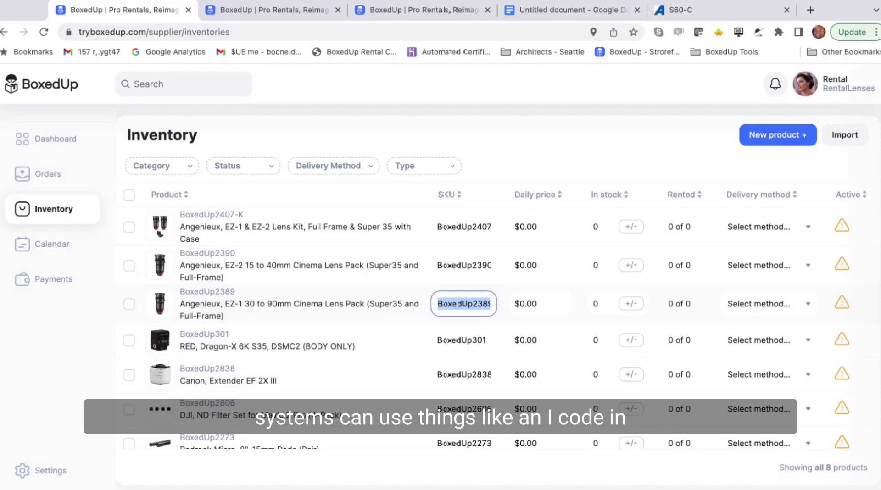
text(1234567)
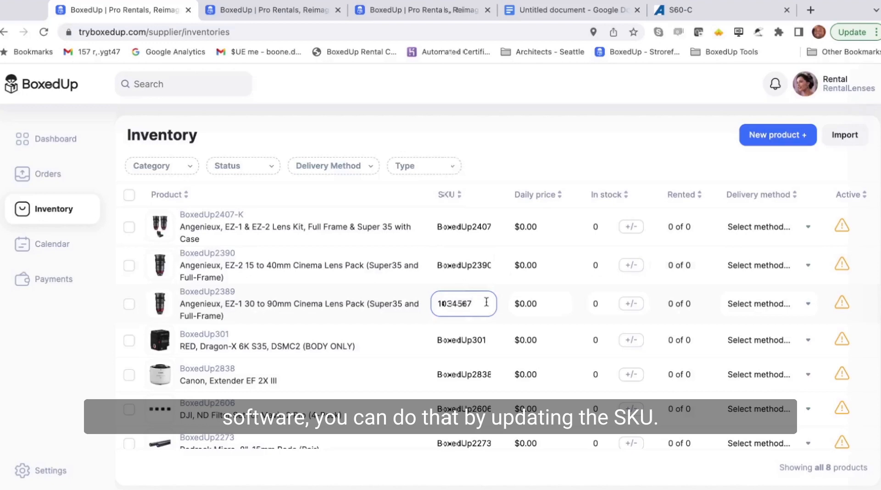
Step: Set the EZ-1 lens pack's daily price to $200 and its delivery method to Pickup & Delivery, and save the changes
click(522, 304)
double_click(522, 304)
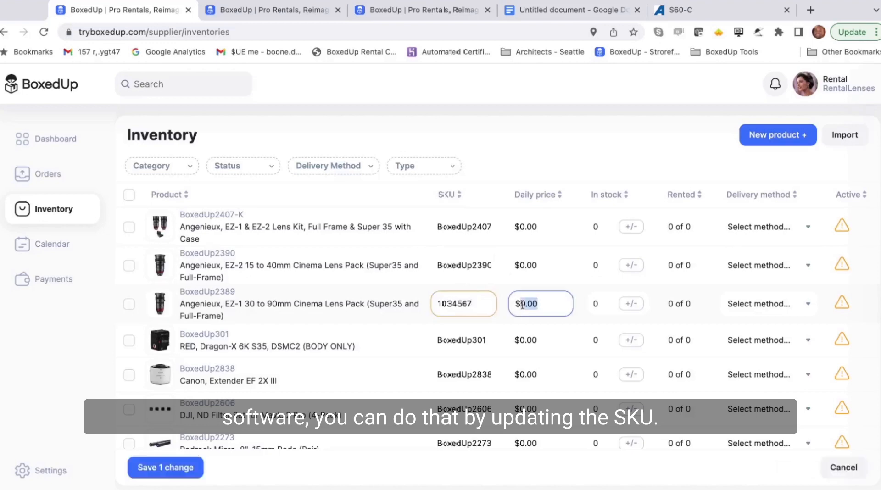
text(200)
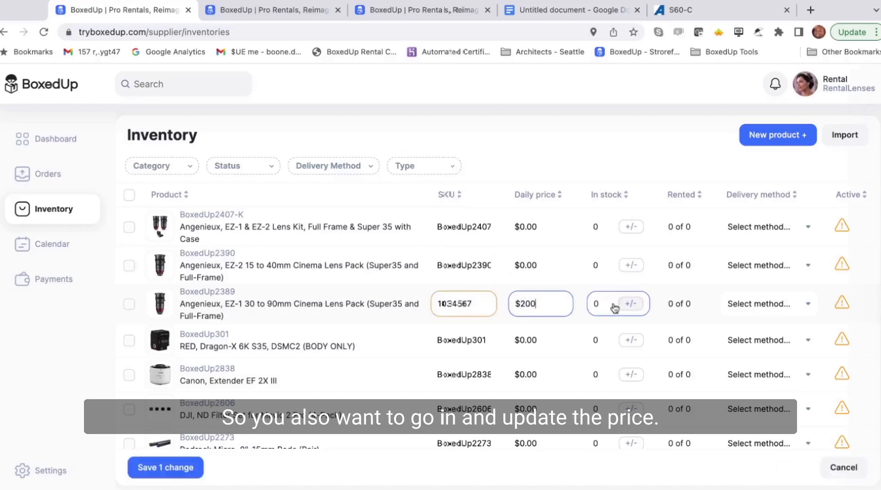
click(667, 158)
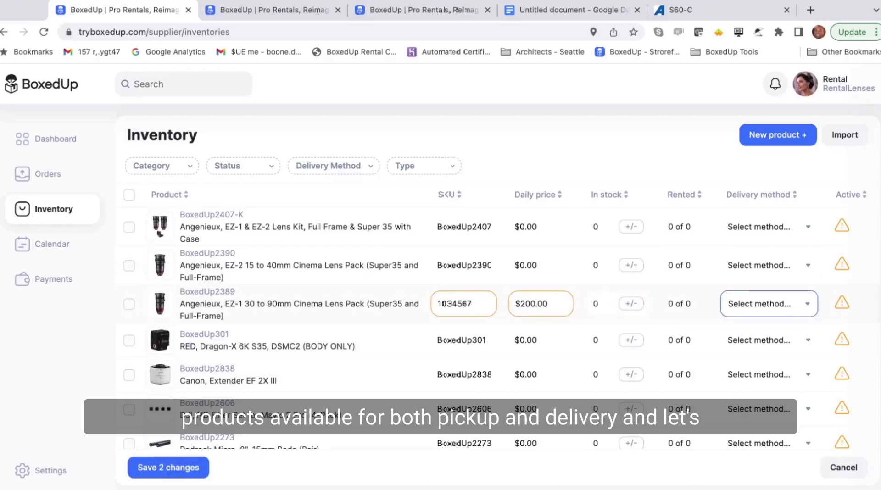
click(781, 342)
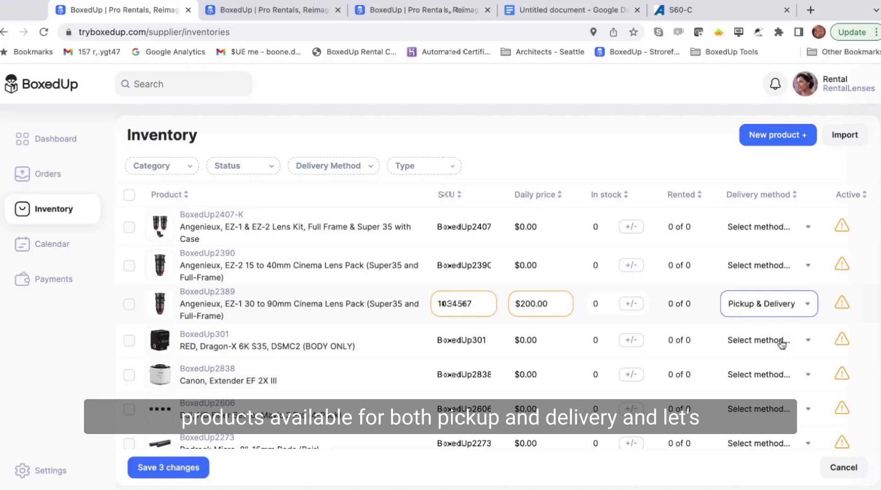
click(189, 469)
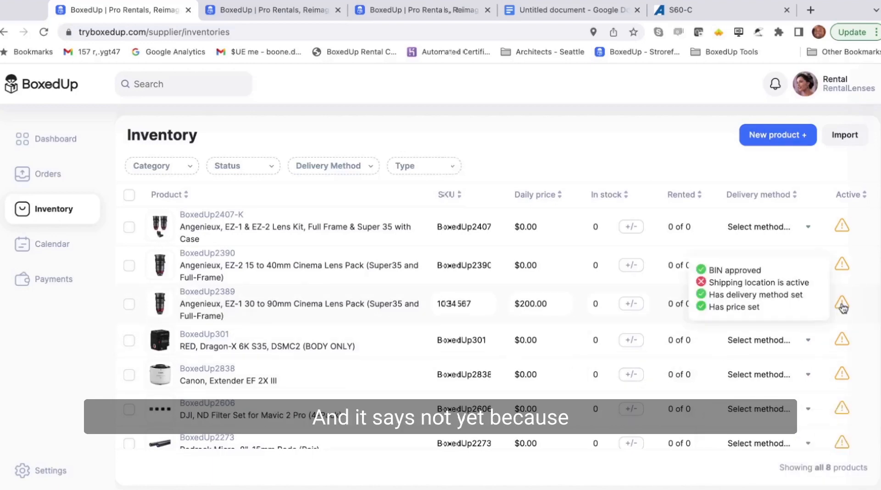
Step: Stock the EZ-1 lens pack with 5 items in New condition at BoxedUp LA, and save the product as active
mouse_move(838, 309)
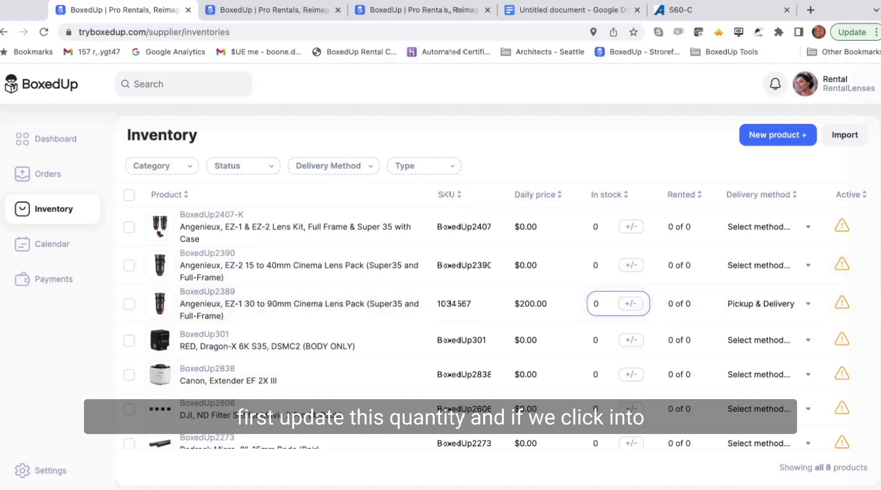
click(631, 303)
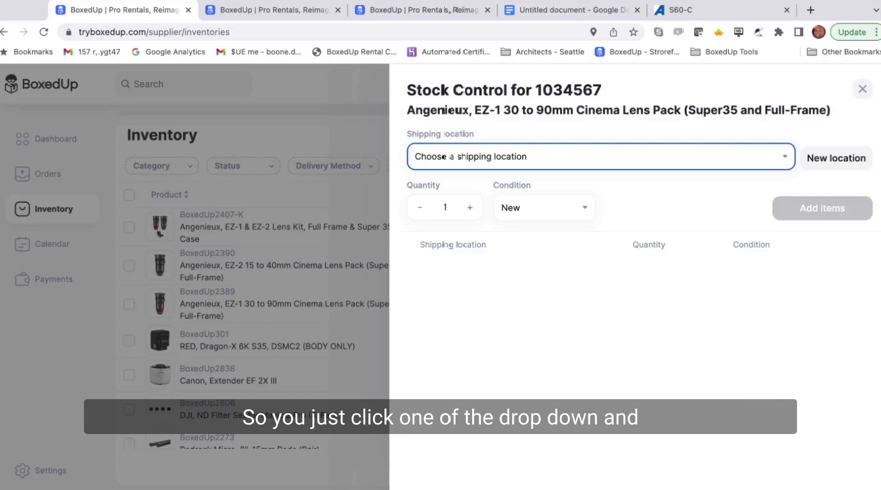
click(522, 173)
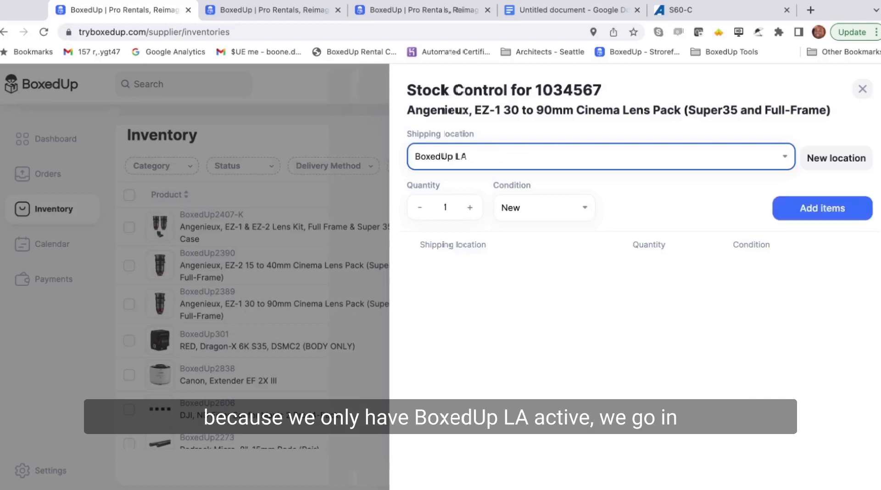
click(472, 209)
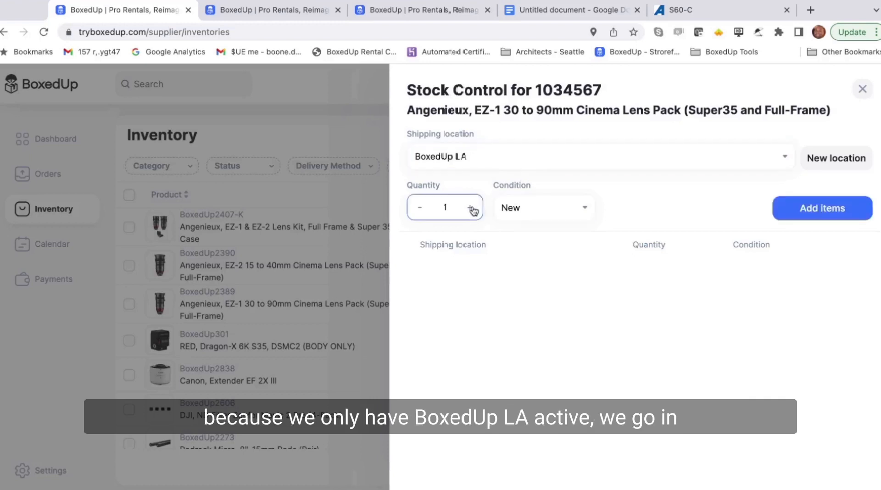
click(473, 210)
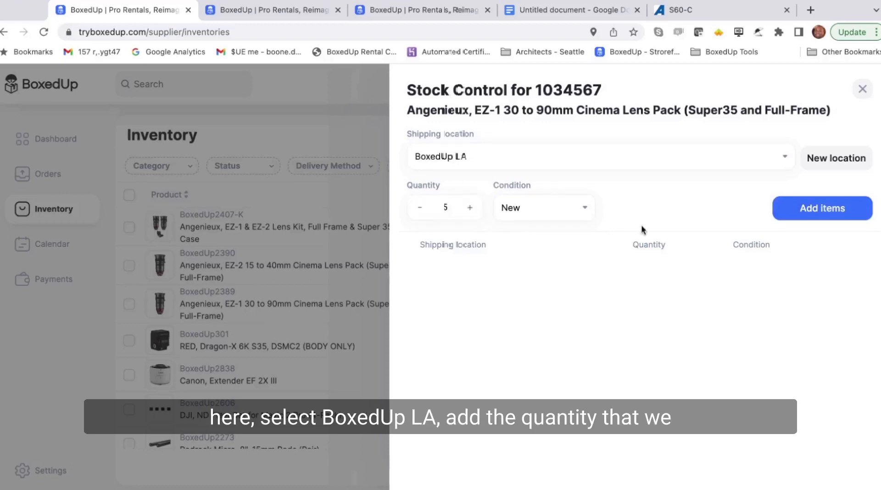
click(812, 221)
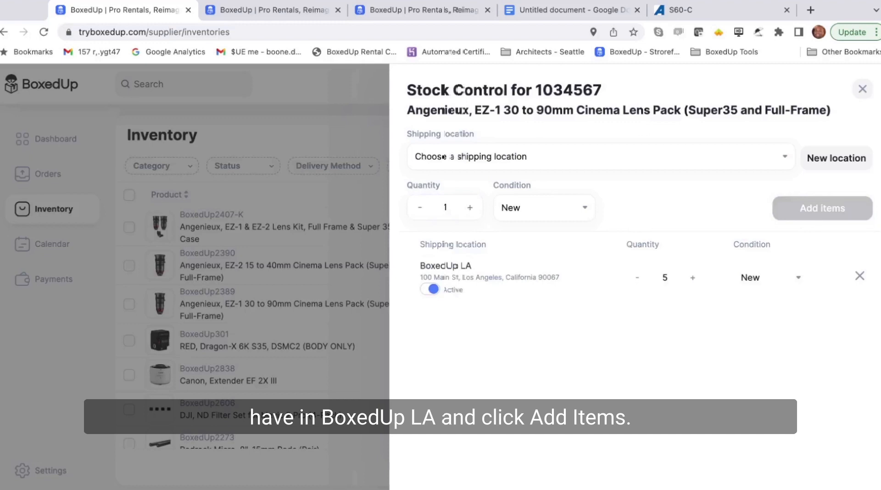
click(868, 95)
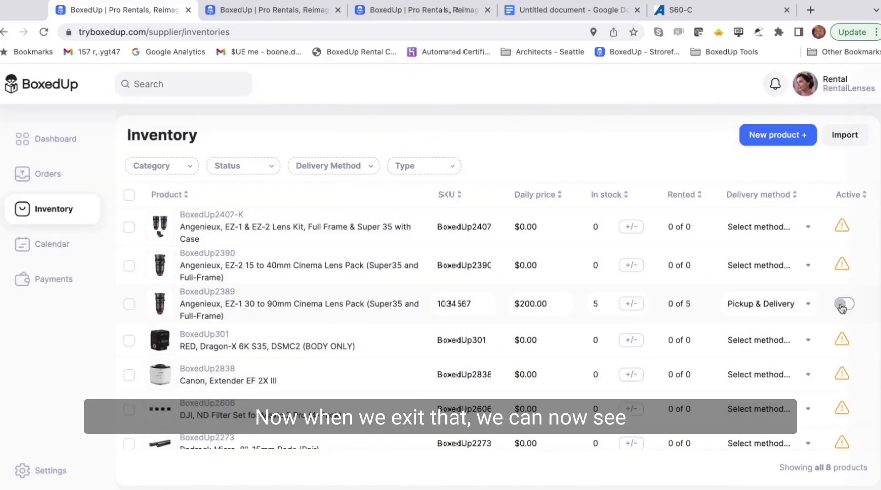
click(841, 307)
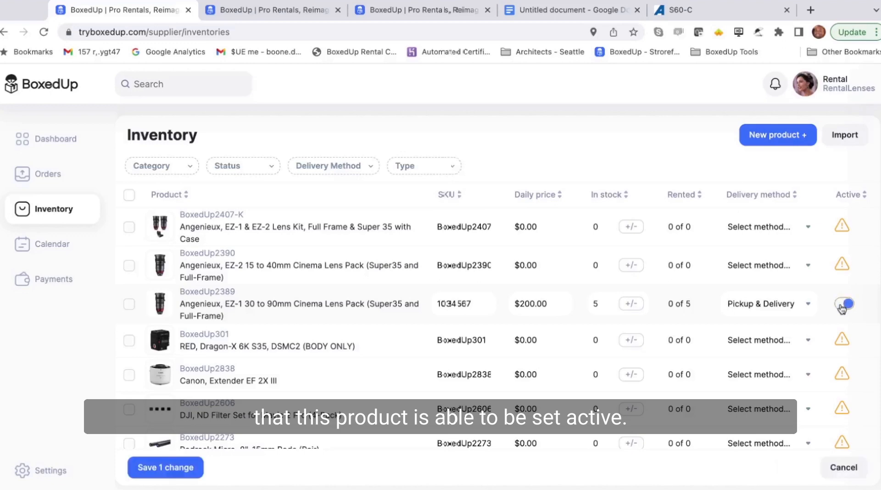
click(180, 469)
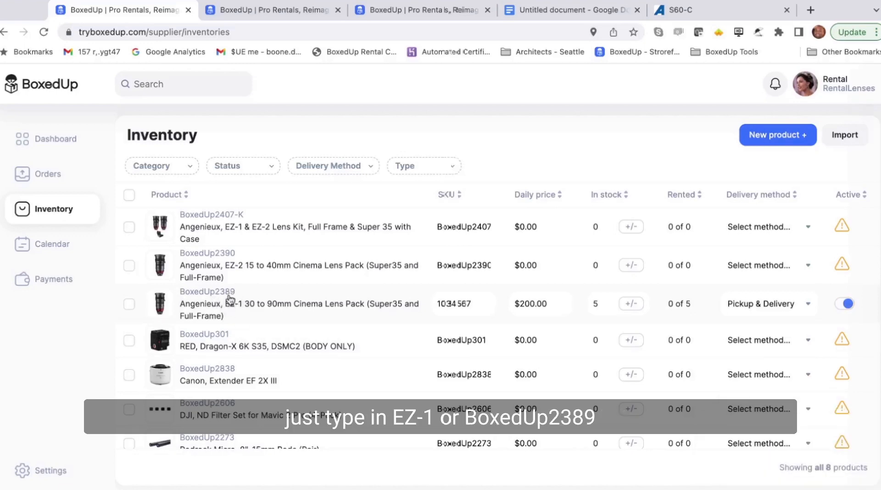
Step: Switch to the store catalog and search it for EZ-1
click(283, 9)
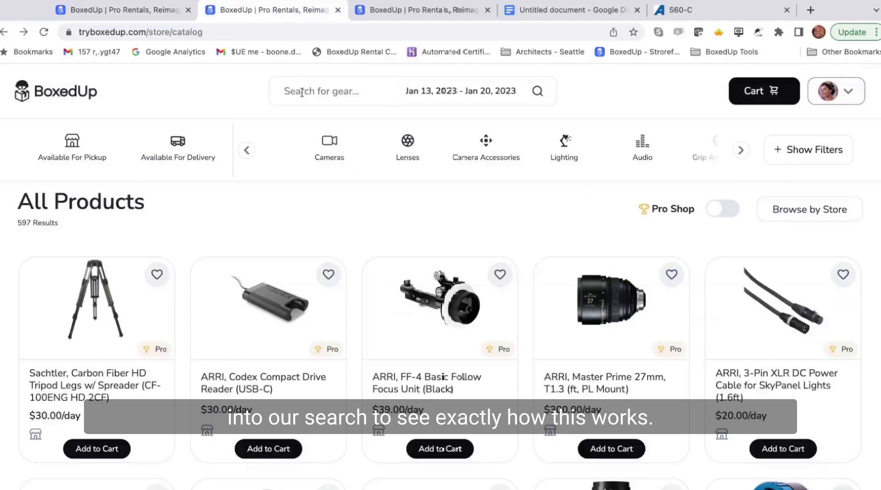
text(EZ-1)
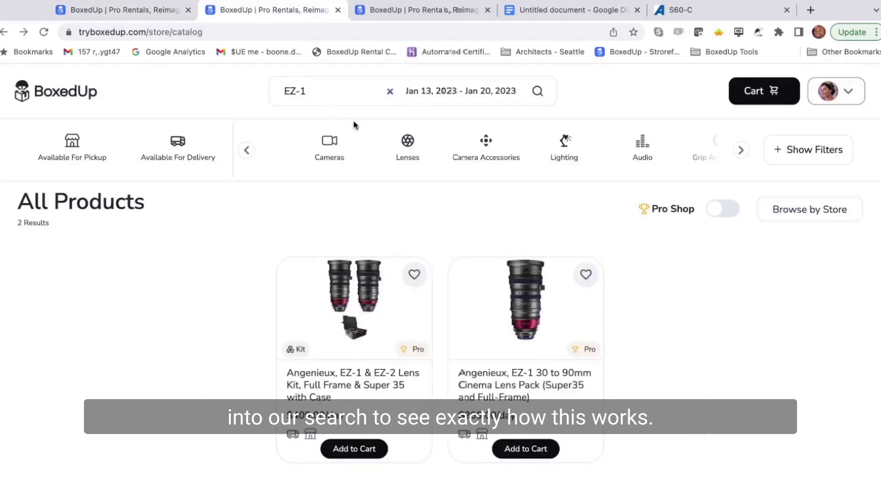
scroll(395, 215, down, 1)
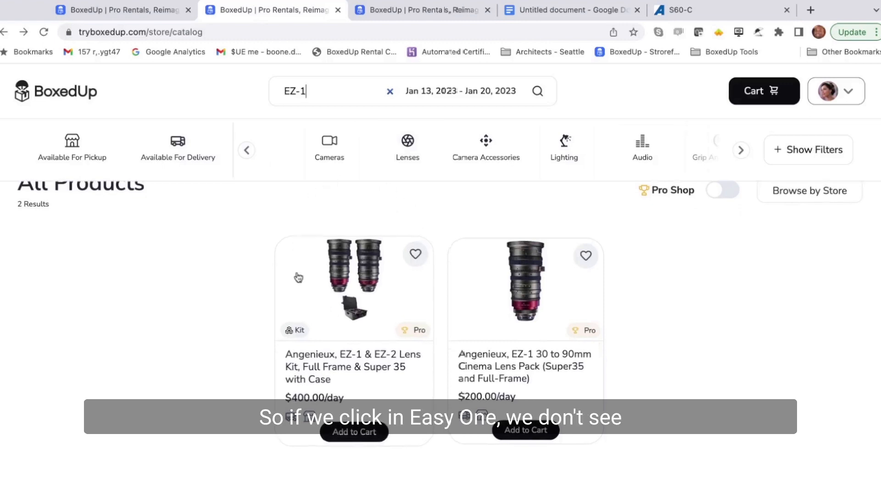
scroll(587, 289, down, 1)
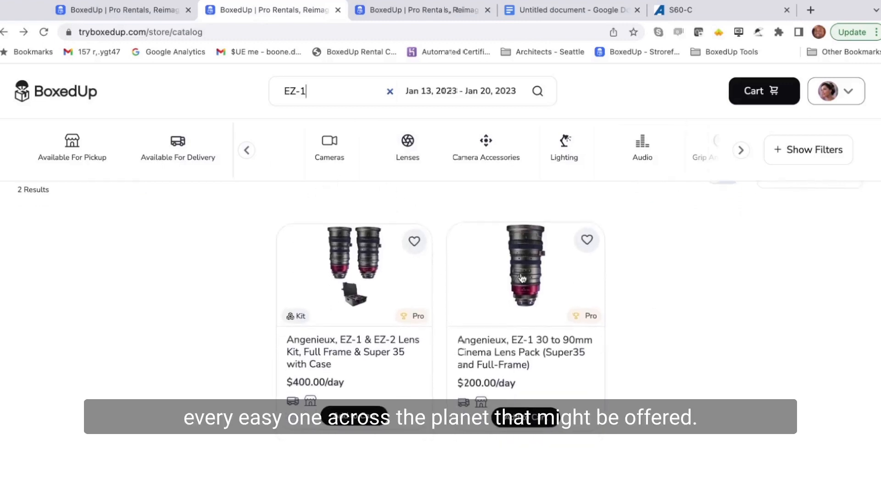
Step: Open the EZ-1 30 to 90mm Cinema Lens Pack's store page and examine its description, rental options and supplier
click(522, 277)
scroll(521, 277, down, 6)
scroll(521, 277, down, 1)
scroll(521, 278, up, 2)
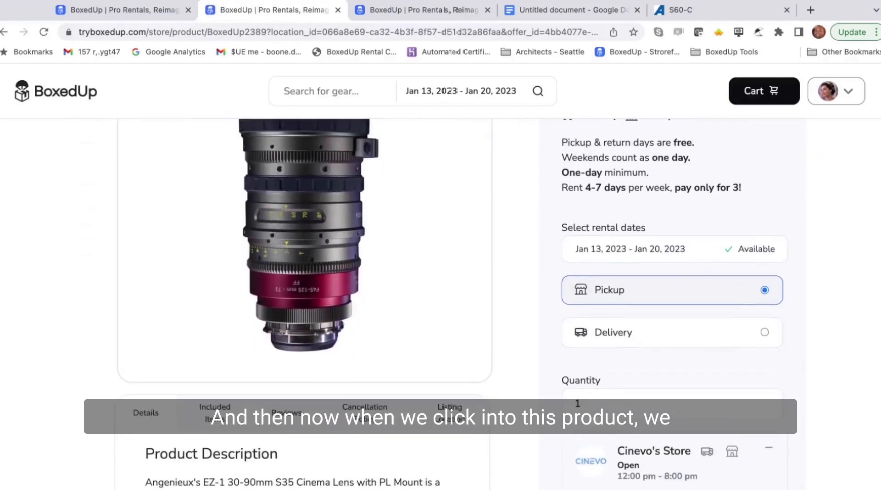
scroll(521, 277, down, 2)
scroll(397, 244, down, 3)
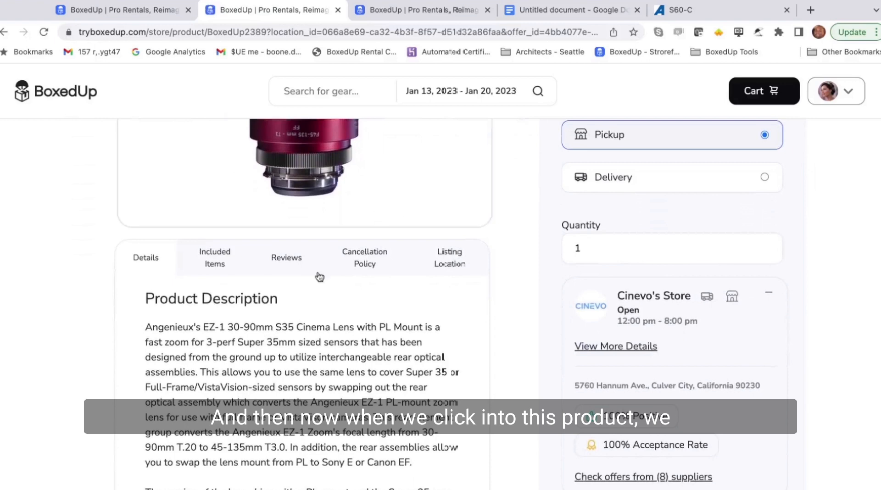
scroll(396, 244, down, 1)
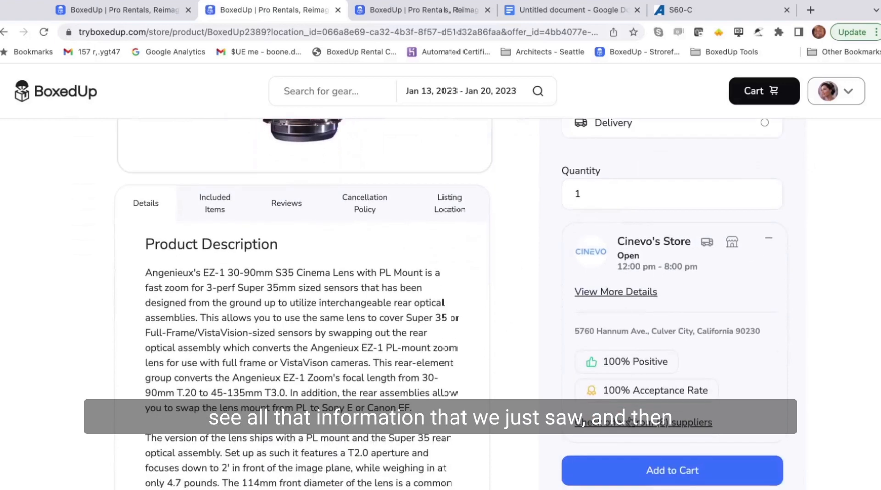
Step: Check the other suppliers' offers for the EZ-1 lens pack and review its daily and weekly rental price
click(628, 421)
scroll(670, 232, down, 8)
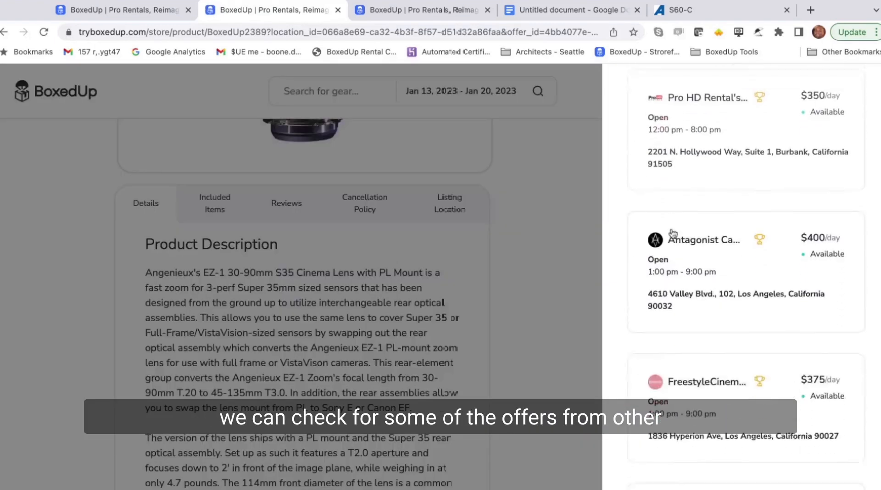
scroll(672, 234, down, 8)
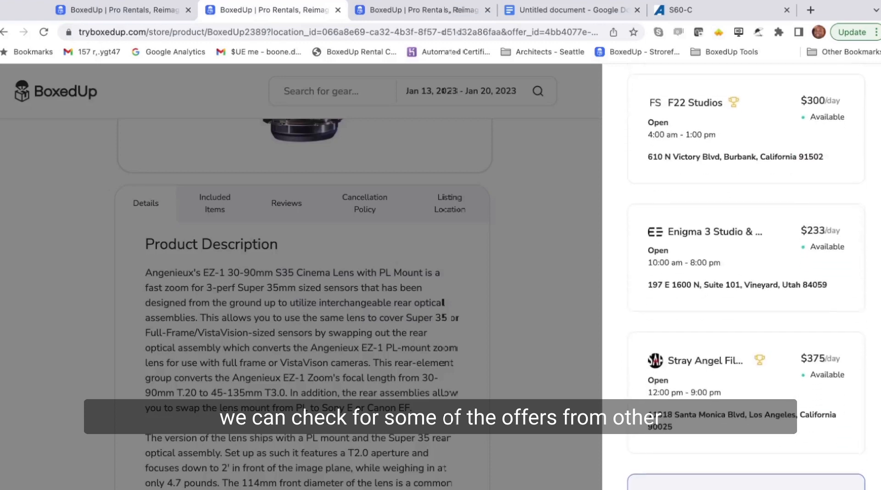
scroll(673, 234, up, 15)
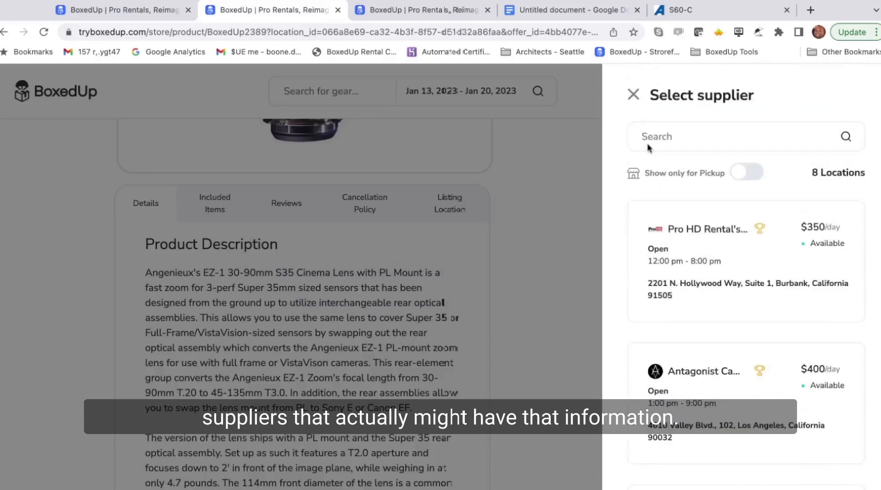
click(632, 95)
scroll(606, 355, up, 6)
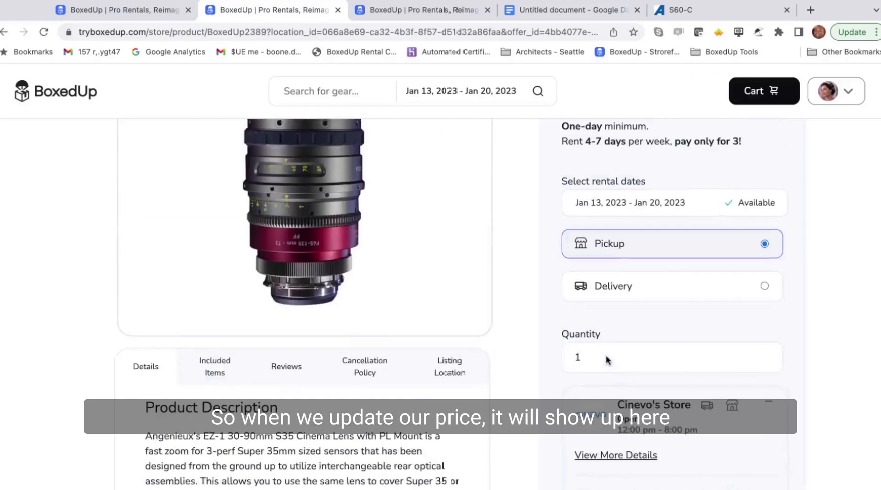
scroll(316, 115, down, 1)
scroll(316, 115, up, 5)
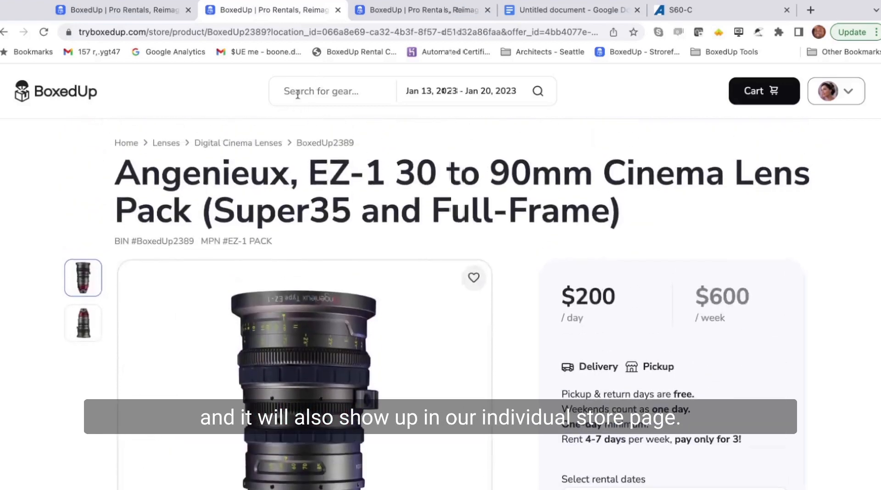
Step: Browse the store catalog by supplier and return to the supplier inventory
click(132, 145)
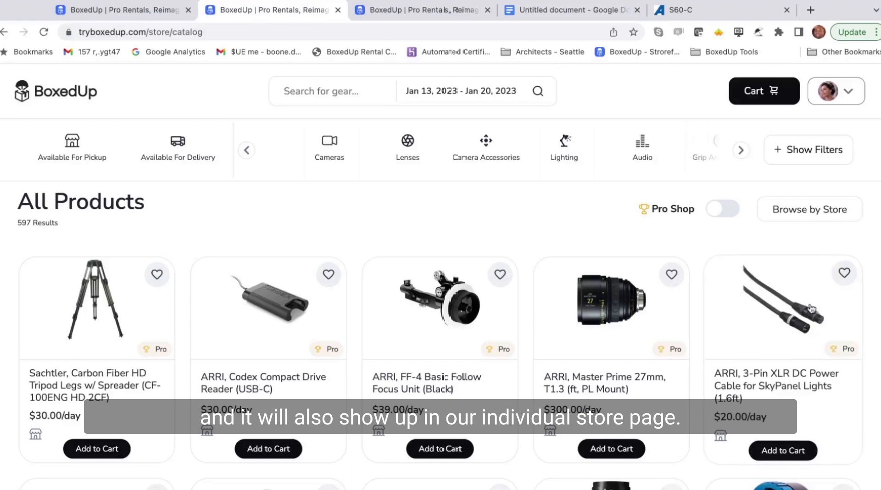
click(789, 211)
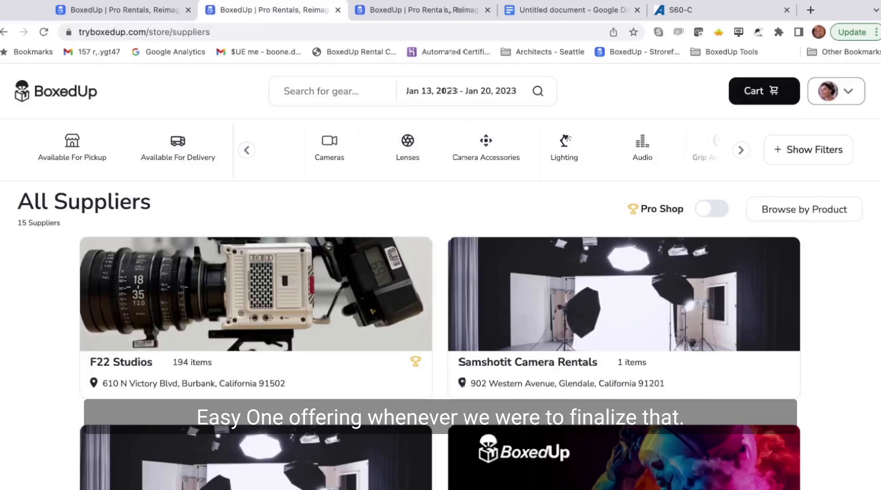
click(137, 10)
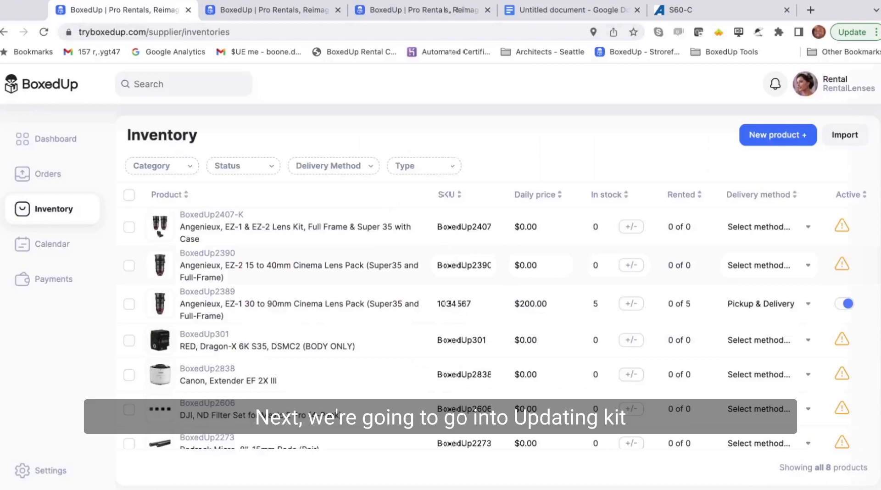
click(463, 265)
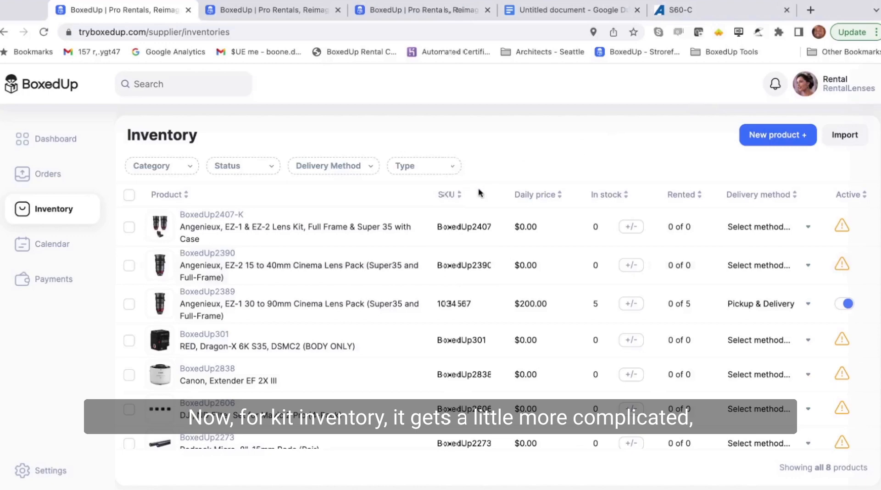
double_click(477, 228)
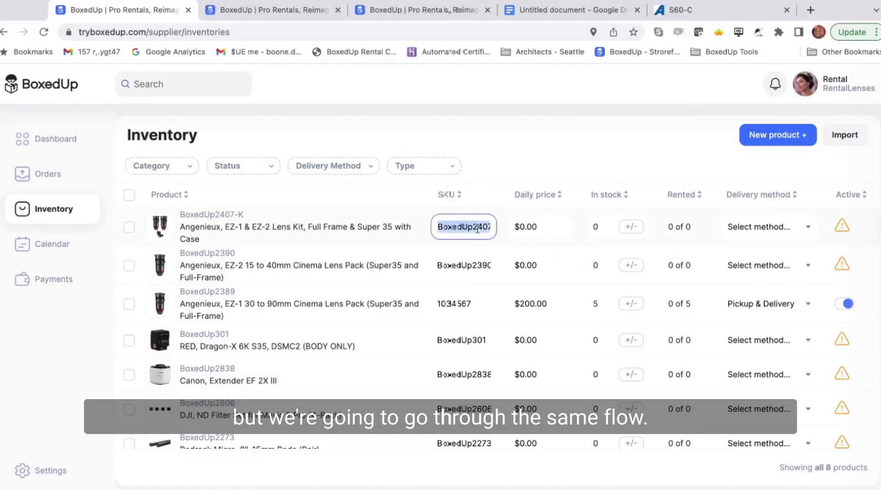
click(526, 149)
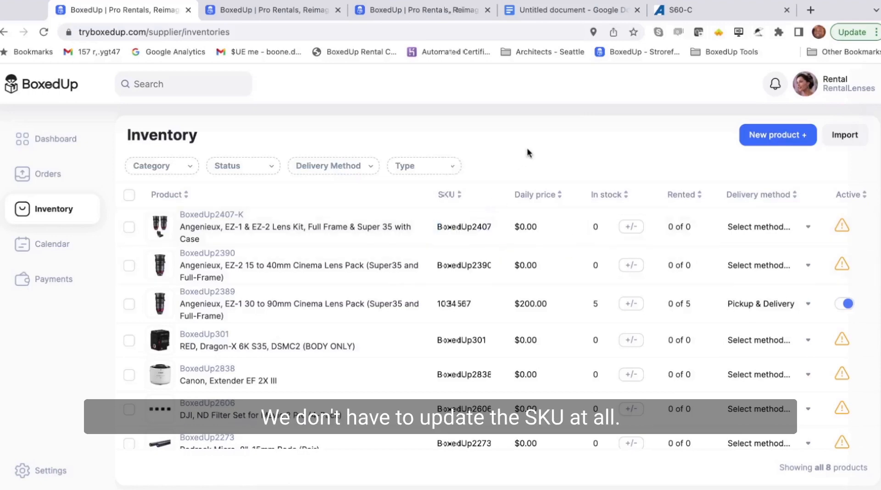
Step: Set the EZ-1 & EZ-2 Lens Kit's daily price to $400 with Pickup & Delivery, save, and check its stock control limits
click(533, 230)
text($40)
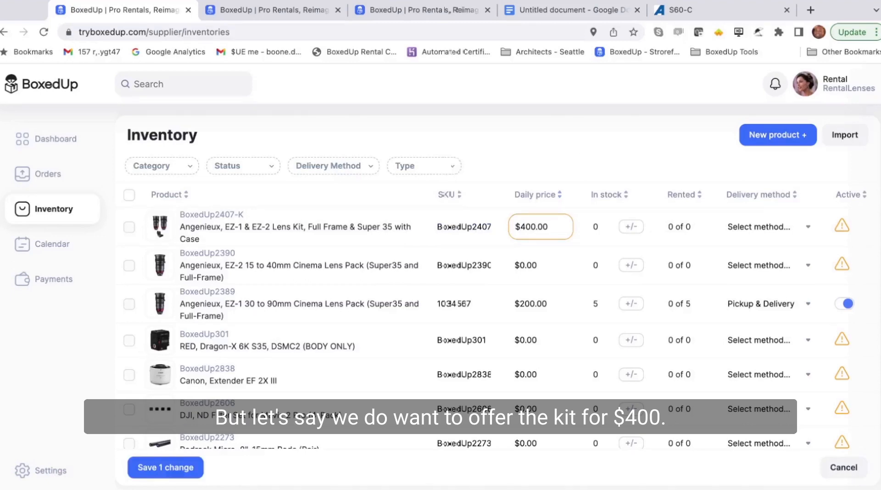
click(770, 241)
click(763, 271)
click(178, 472)
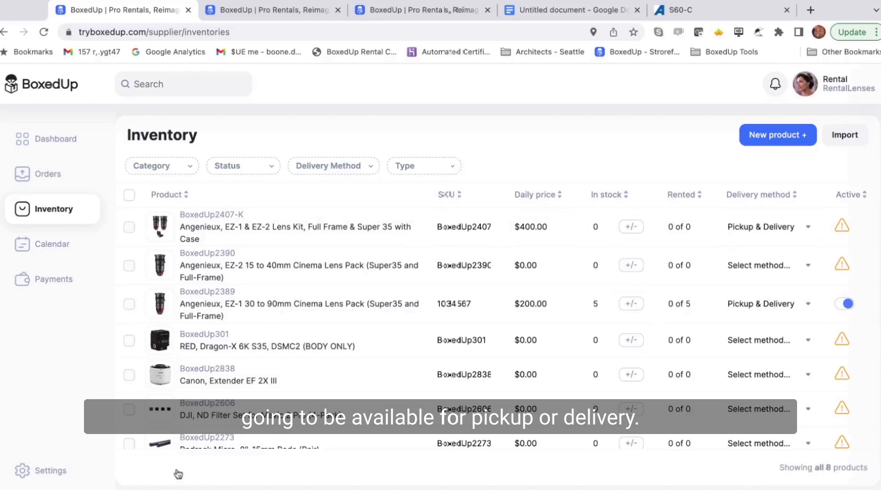
click(630, 226)
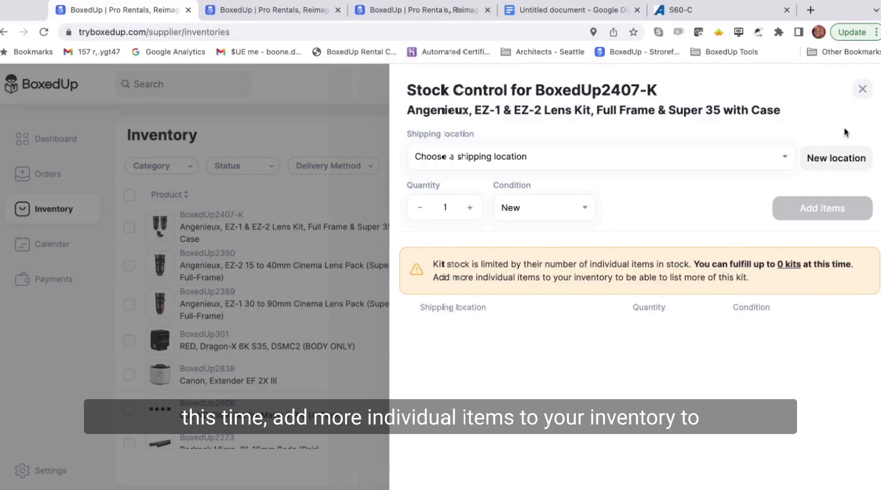
click(862, 89)
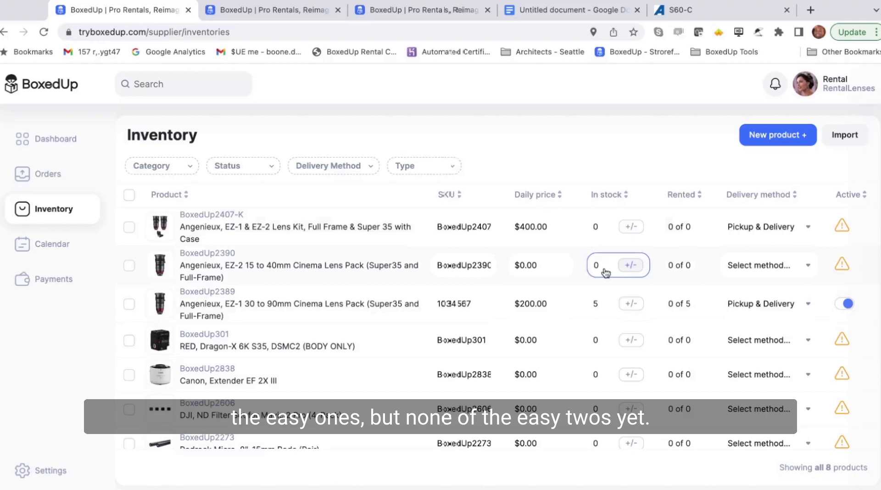
Step: Set the EZ-2 15 to 40mm lens pack's delivery method to Pickup & Delivery and save the change
click(731, 275)
click(743, 311)
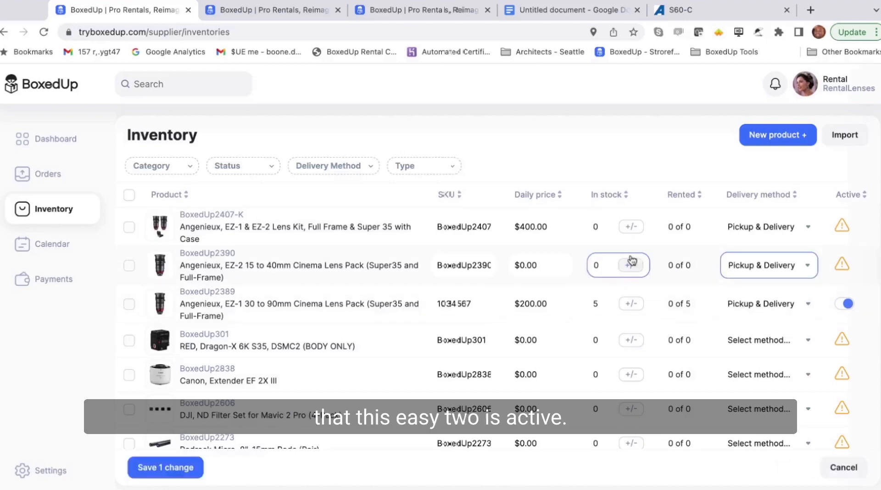
click(147, 467)
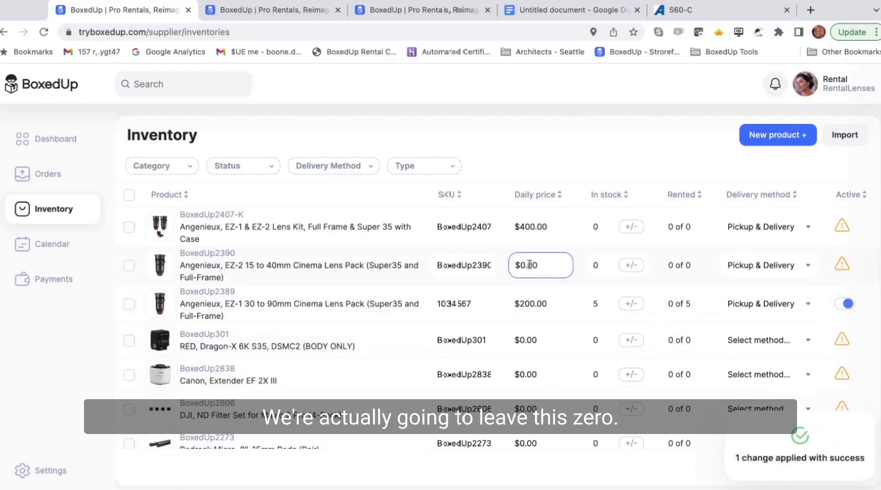
Step: Add five new EZ-2 15 to 40mm lens packs to stock at the BoxedUp LA shipping location
click(631, 264)
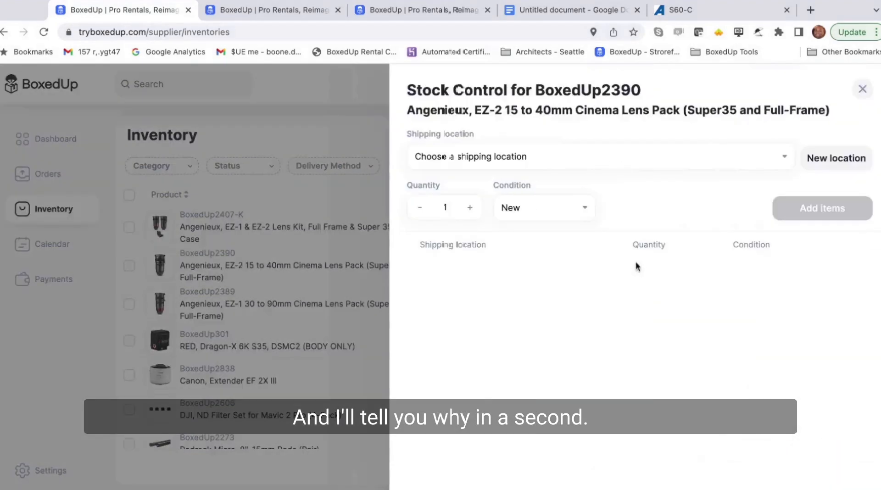
click(526, 160)
click(470, 207)
click(470, 208)
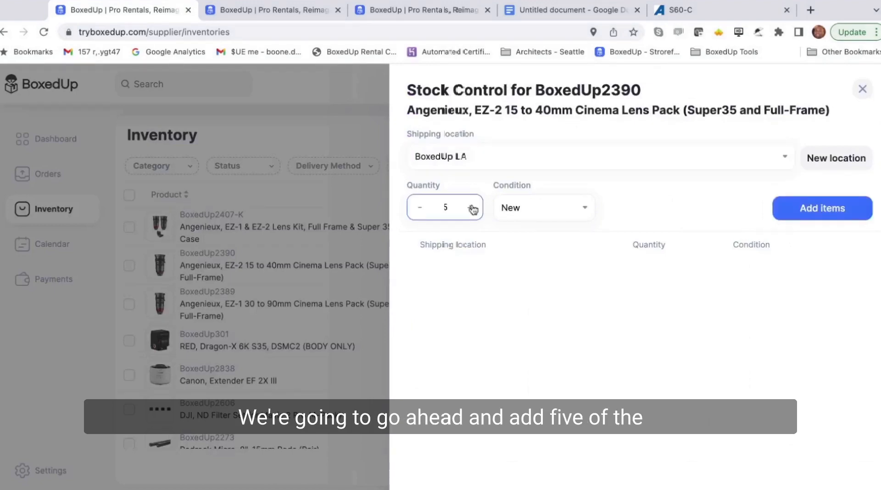
click(842, 207)
click(862, 90)
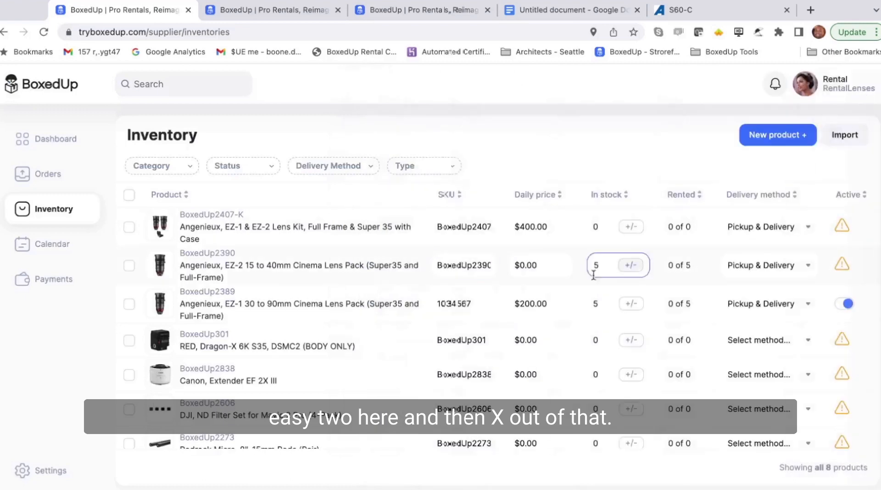
Step: Check the lens kit's activation requirements and add five new kits to stock at the BoxedUp LA shipping location
mouse_move(840, 234)
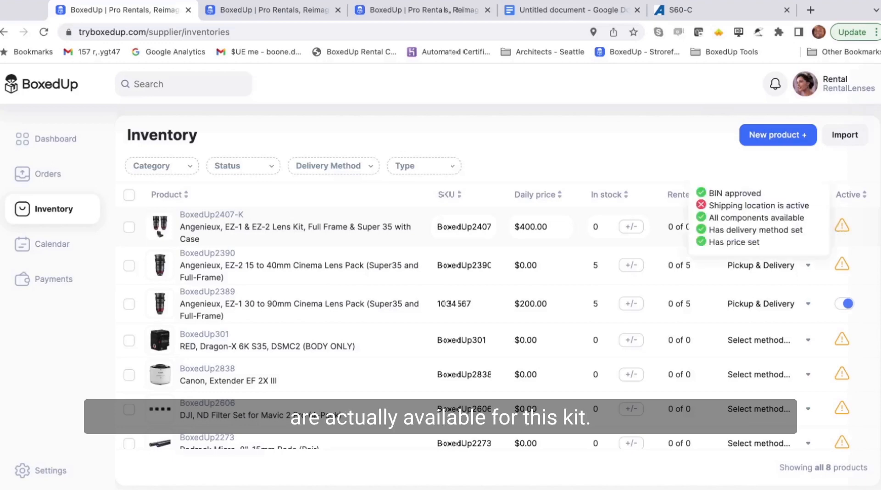
click(631, 227)
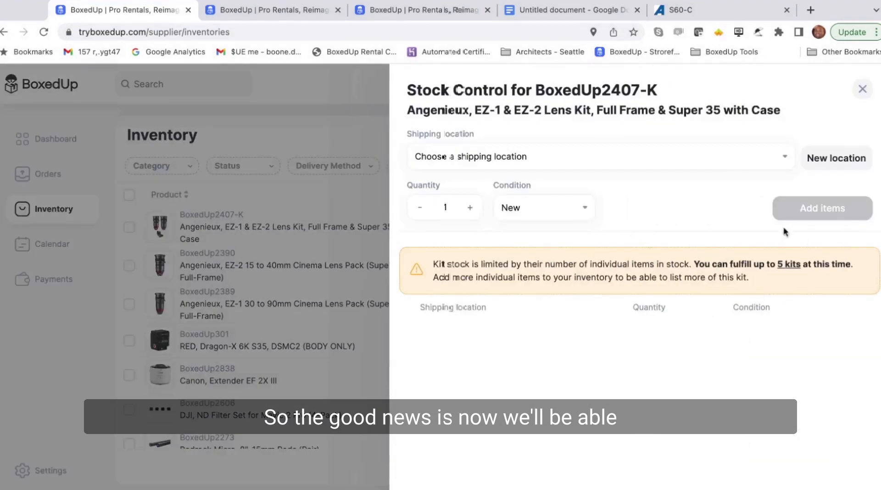
click(556, 164)
click(471, 210)
click(471, 210)
click(471, 210)
click(472, 210)
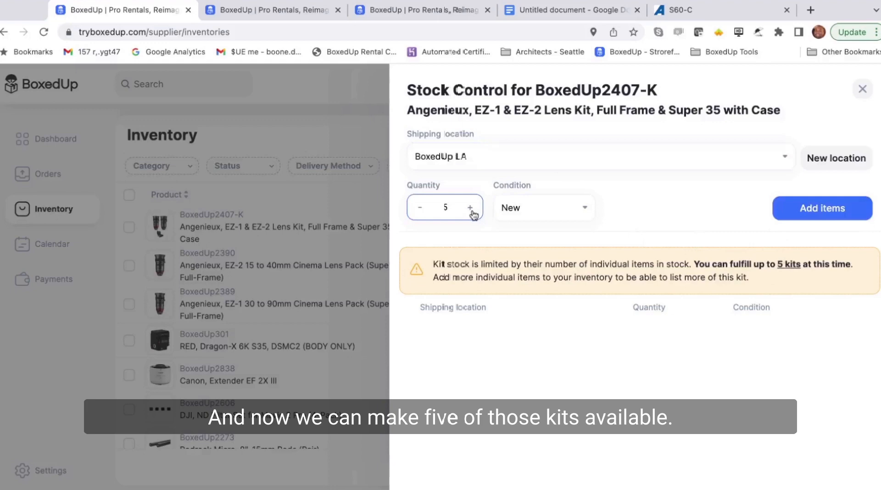
click(815, 212)
click(862, 90)
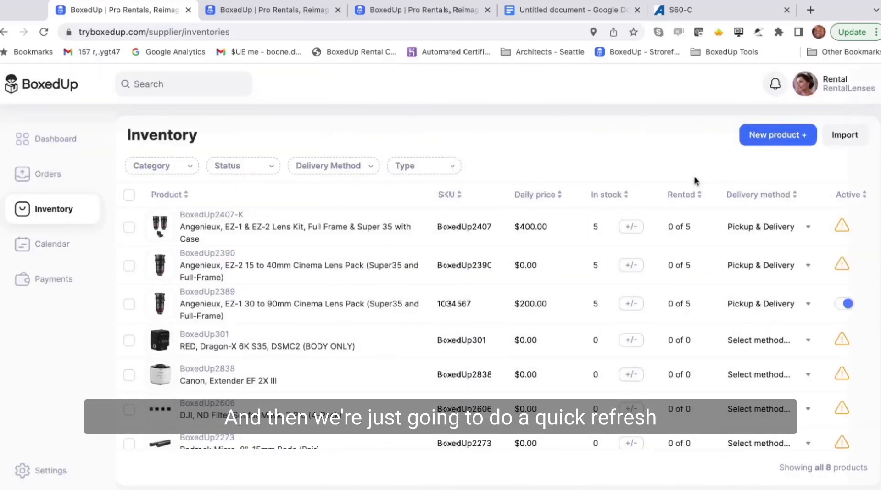
Step: Reload the inventory, make the EZ-1 & EZ-2 Lens Kit active and save the change
click(43, 32)
click(844, 227)
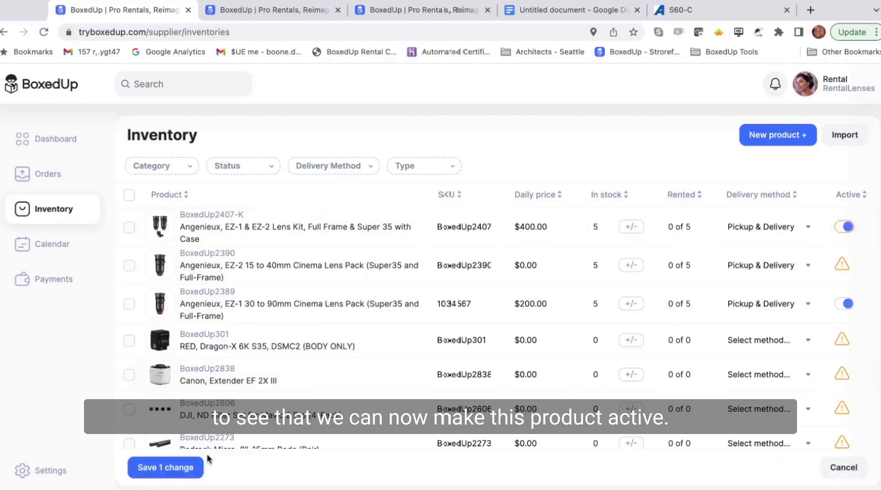
click(179, 468)
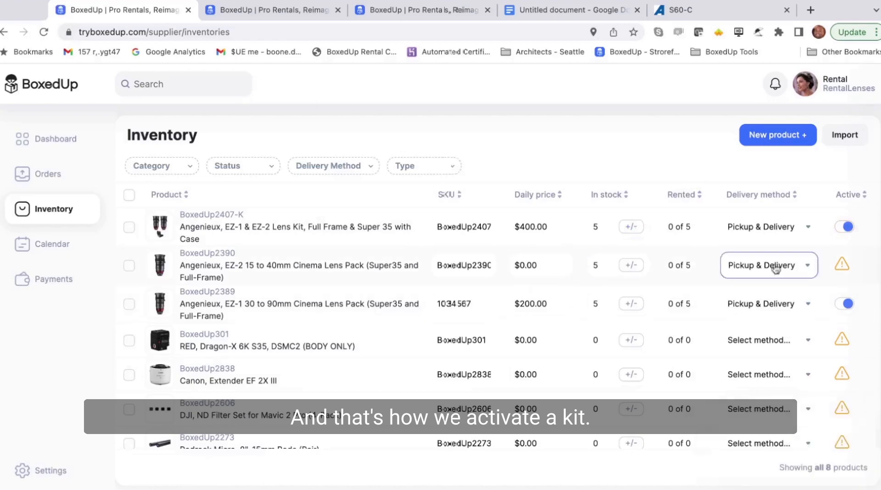
Step: Deactivate the individual EZ-1 30 to 90mm lens pack and save the change
click(553, 268)
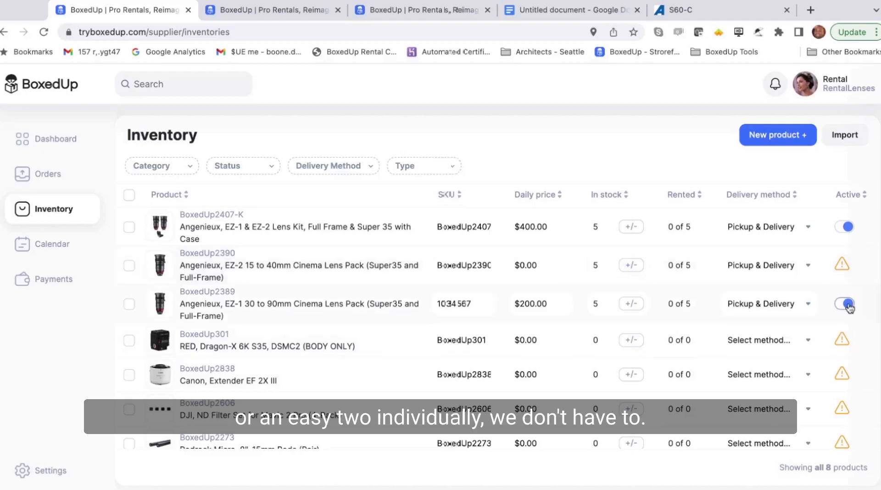
click(844, 303)
click(171, 466)
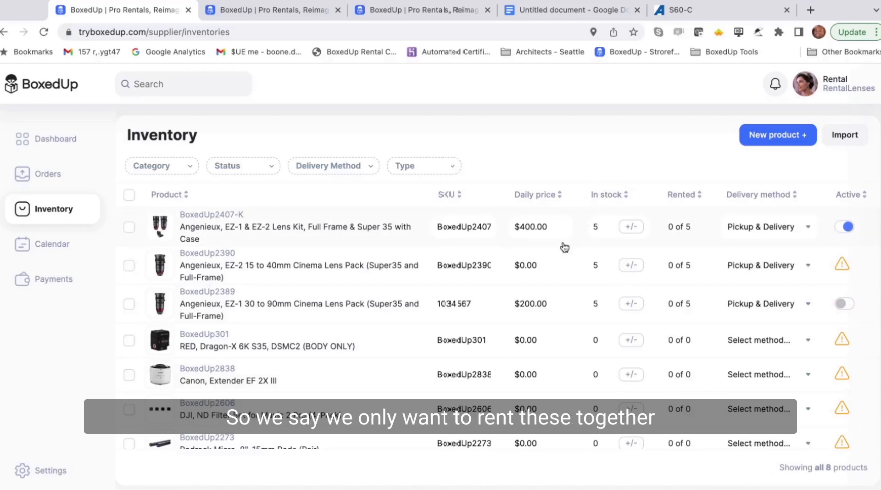
Step: Set the EZ-1 30 to 90mm lens pack's daily price to $0, save, and check its active status
double_click(535, 315)
text(0)
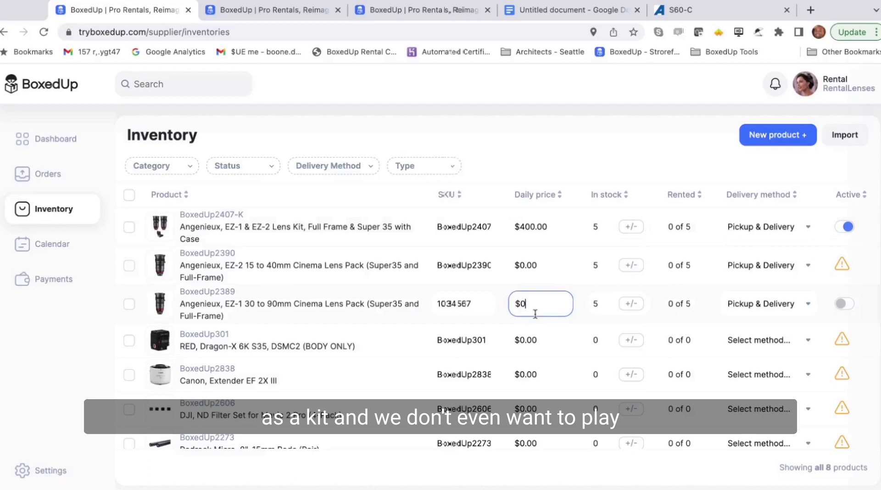
click(584, 160)
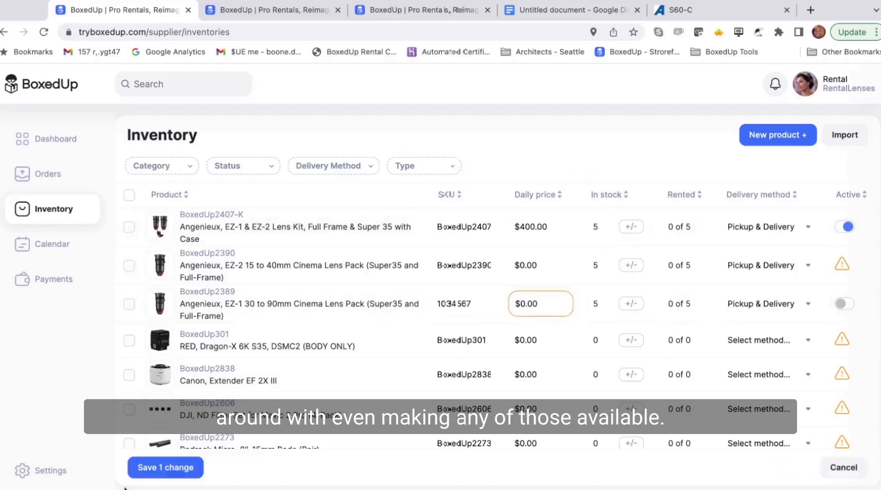
click(158, 468)
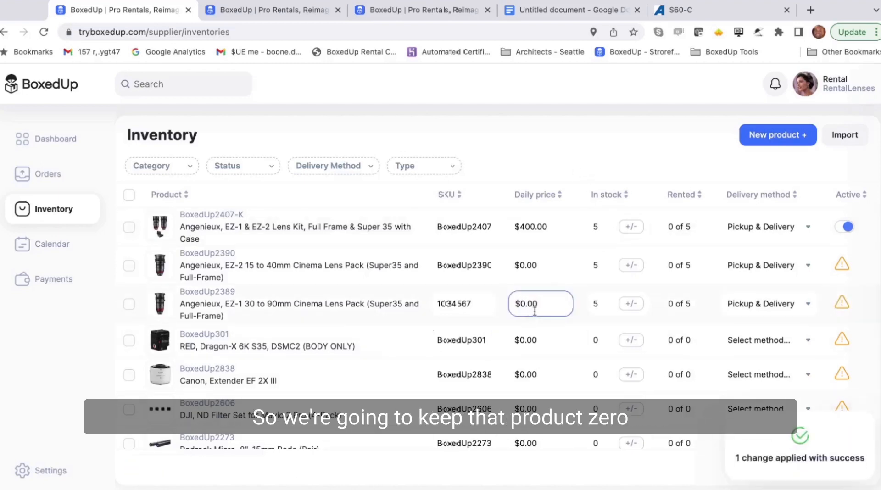
mouse_move(845, 301)
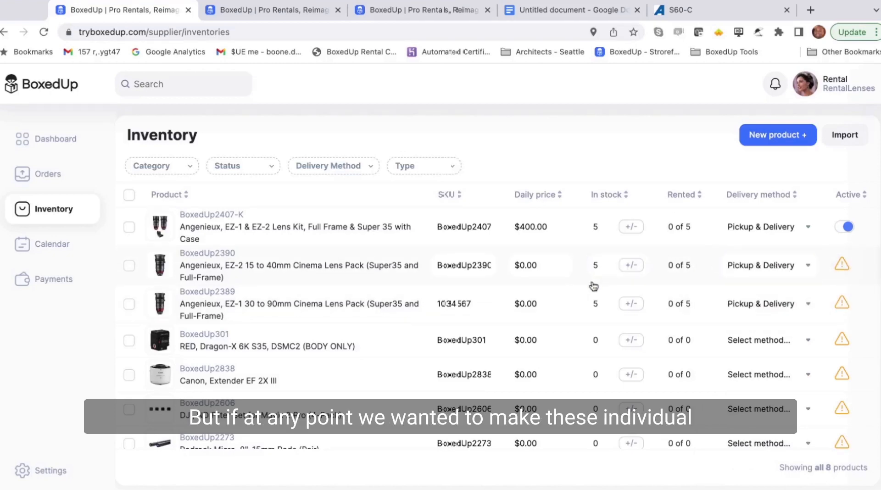
Step: Set the daily price of the individual EZ-2 and EZ-1 lens packs to $200 each and save both changes
click(549, 269)
text(2)
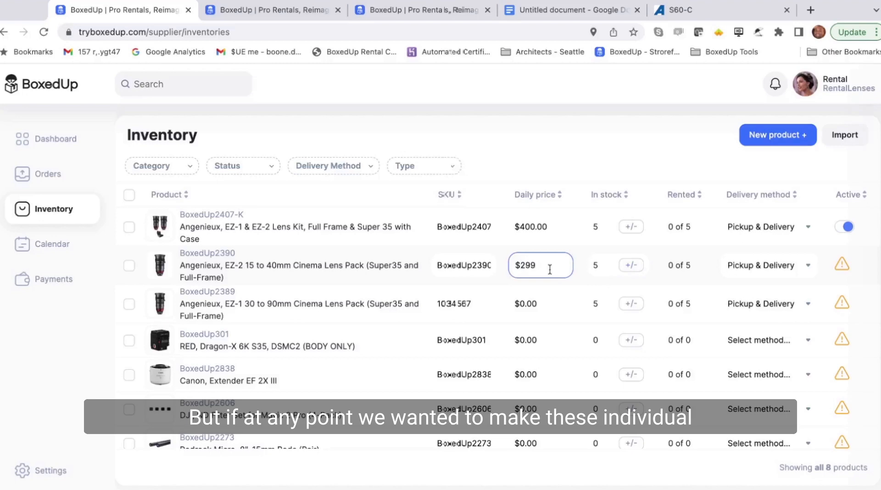
click(518, 303)
text(20)
click(529, 155)
click(183, 476)
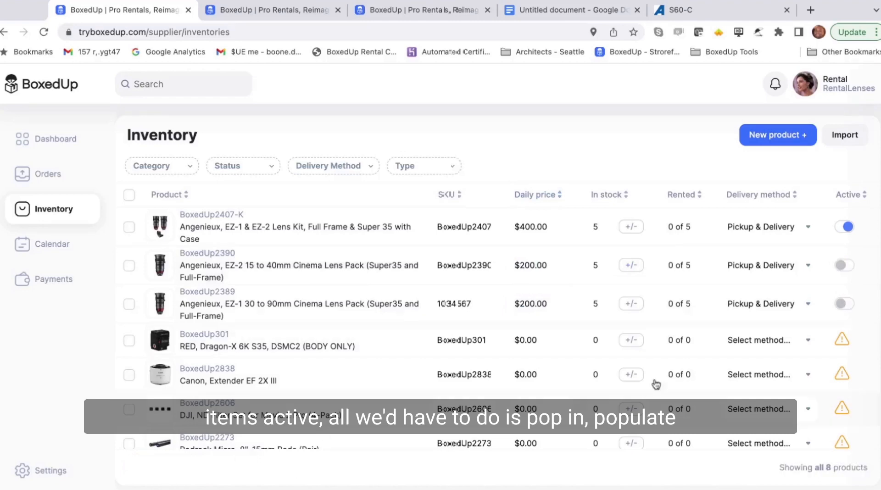
Step: Activate the individual EZ-2 and EZ-1 lens packs and save both changes
click(844, 265)
click(843, 303)
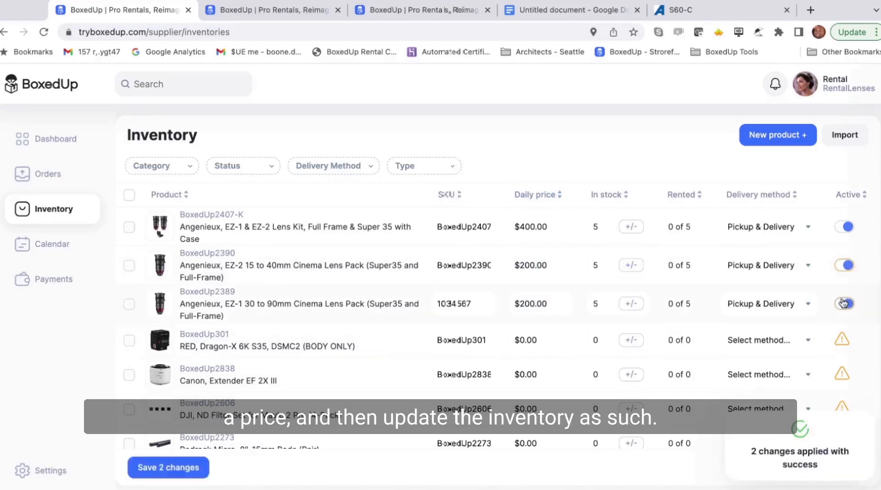
click(189, 467)
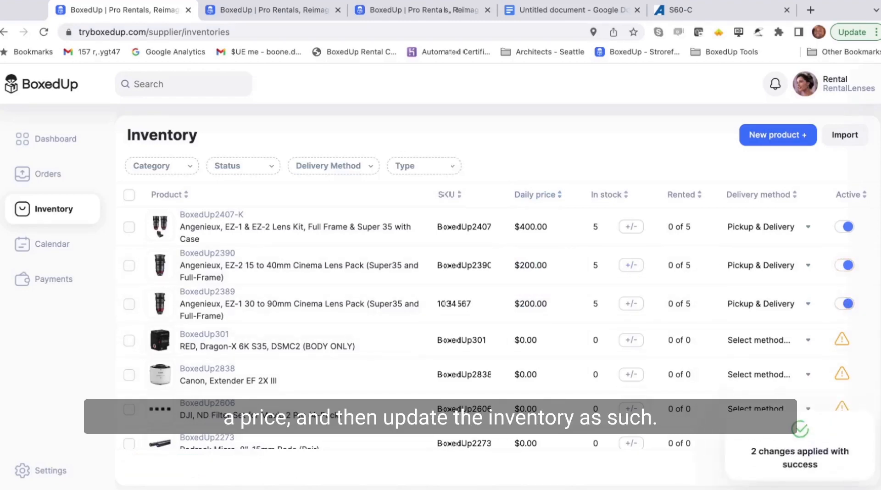
Step: Deactivate the individual EZ-2 and EZ-1 lens packs, save, and switch the lens kit off without saving
click(844, 265)
click(848, 302)
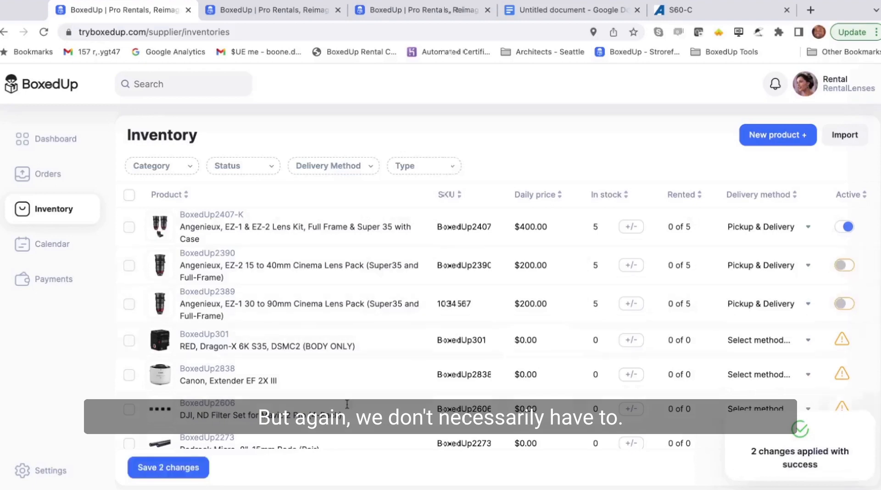
click(179, 468)
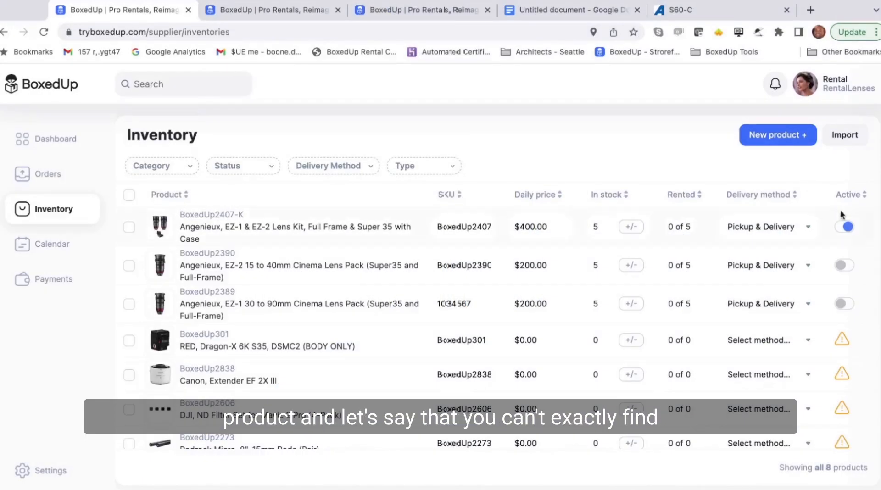
click(843, 226)
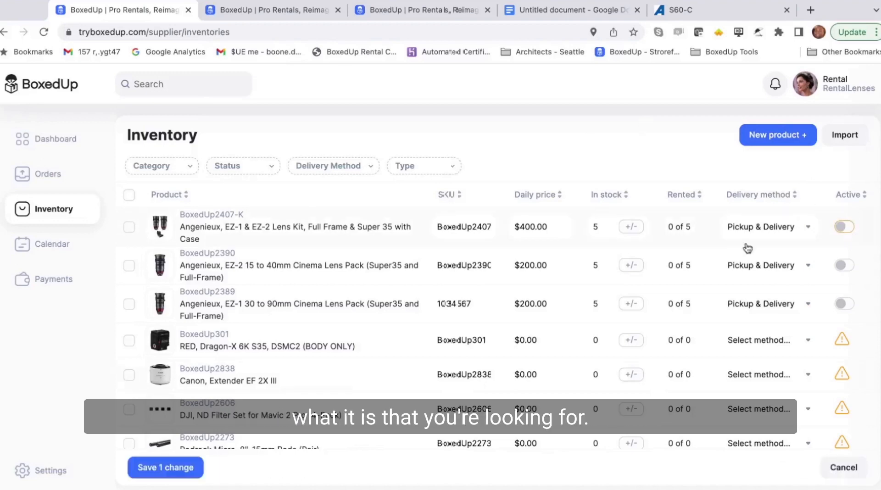
Step: Start adding a new product, search the BoxedUp catalog for ARRI S60 and look through the matching products
click(790, 139)
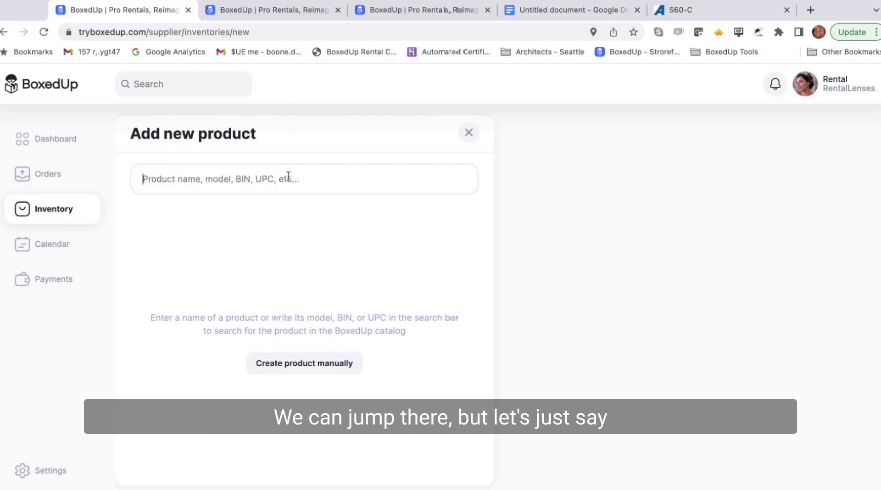
text(ARRI S60)
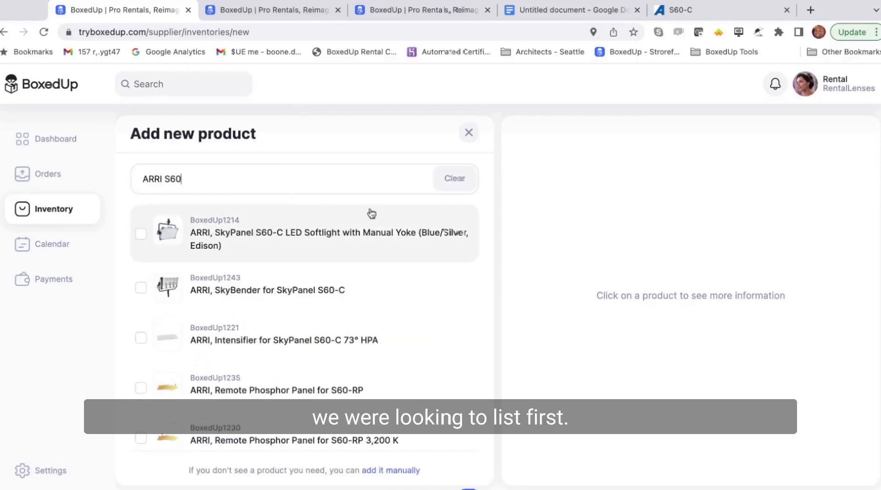
scroll(371, 212, down, 1)
scroll(371, 213, up, 1)
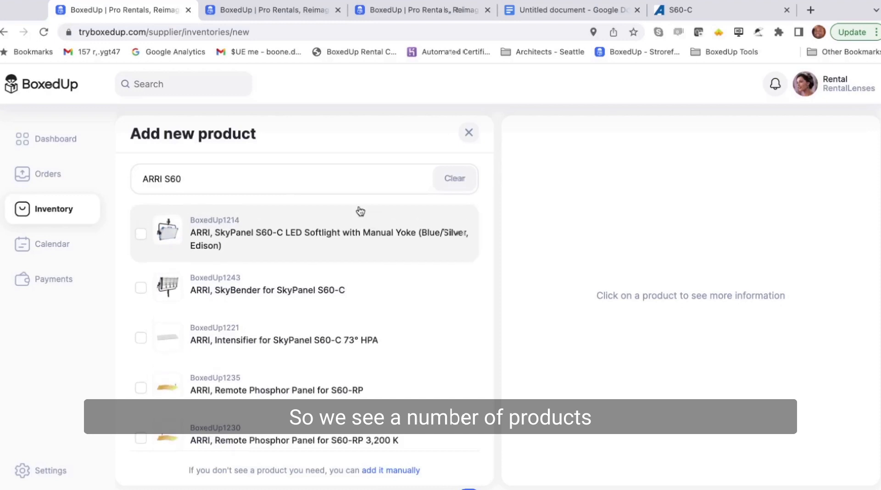
scroll(277, 232, down, 1)
scroll(279, 230, down, 5)
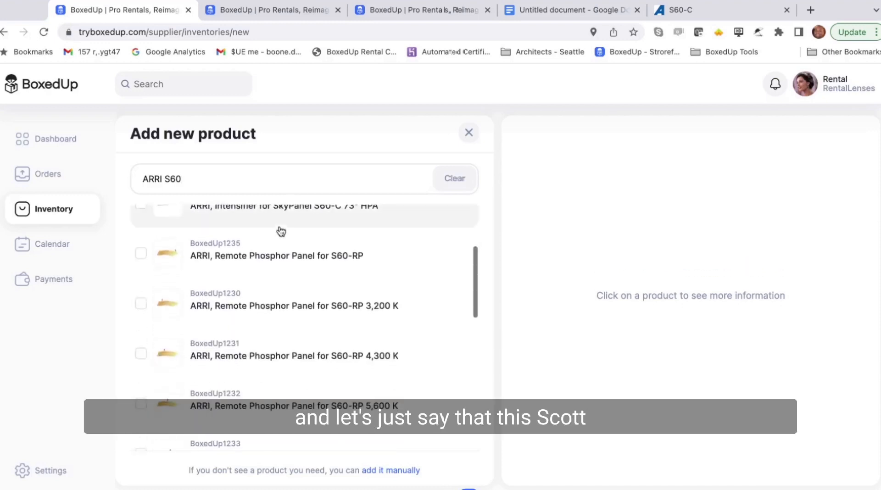
scroll(278, 230, up, 7)
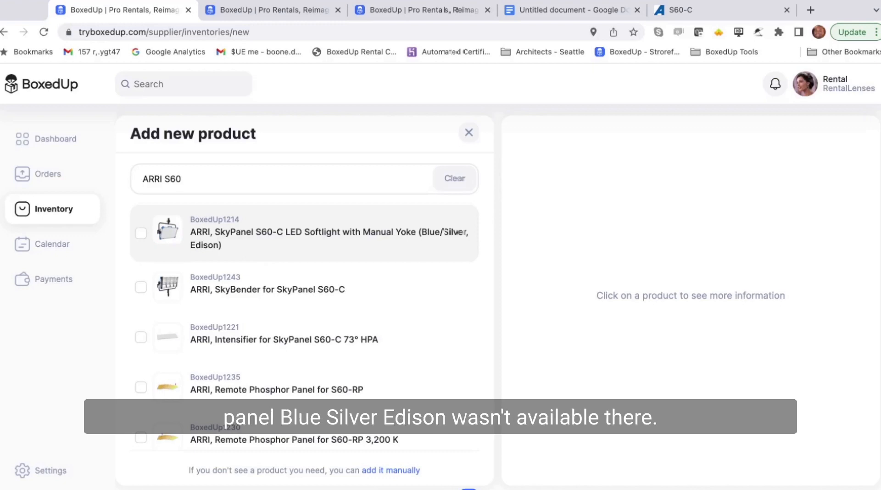
scroll(302, 250, down, 3)
scroll(303, 252, down, 8)
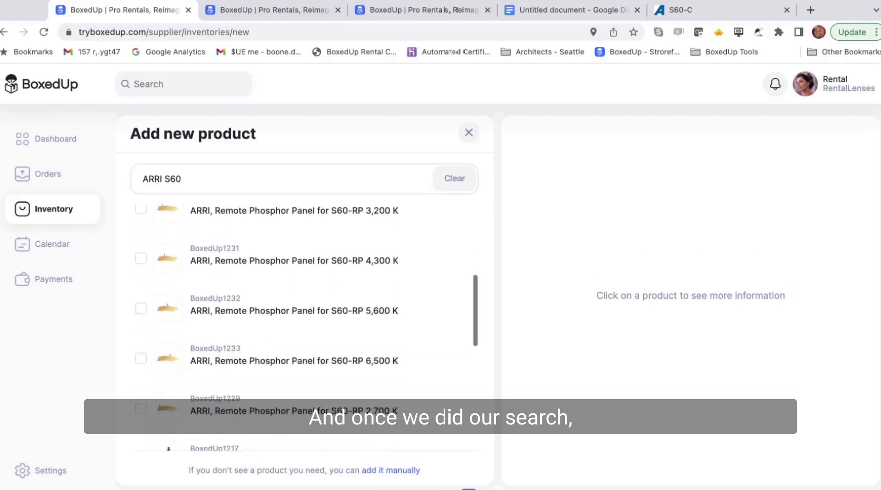
scroll(303, 416, up, 5)
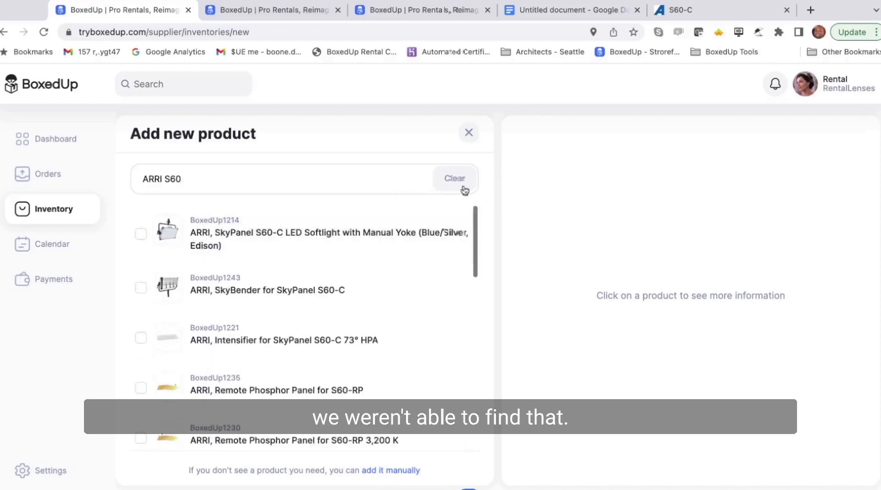
Step: Clear the catalog search and start a manually created product in the Lighting category with the Continuous Lighting subcategory
click(468, 132)
click(782, 133)
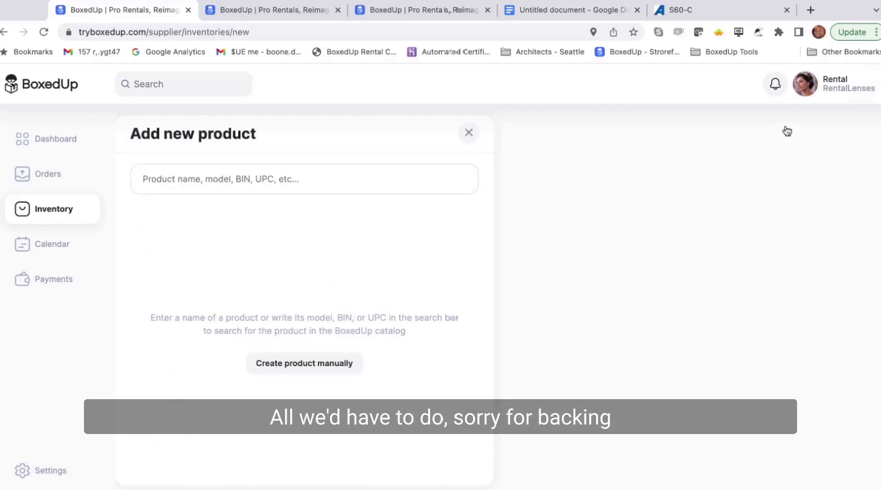
click(304, 363)
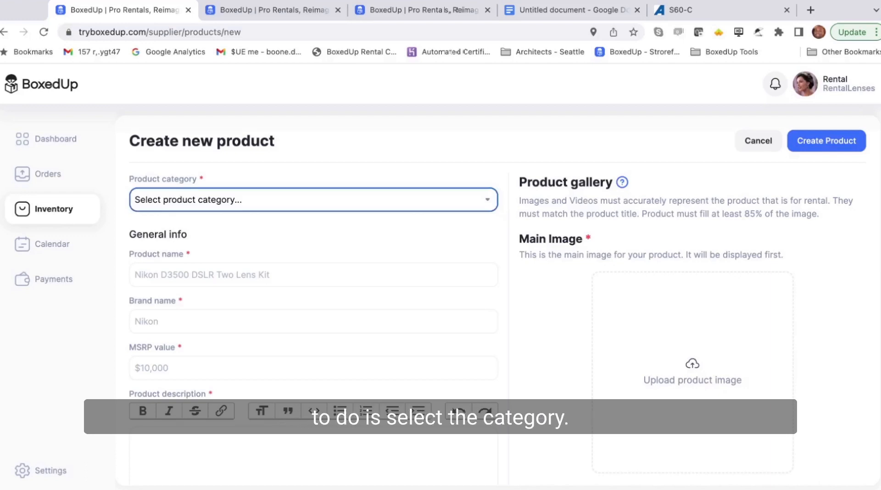
click(339, 257)
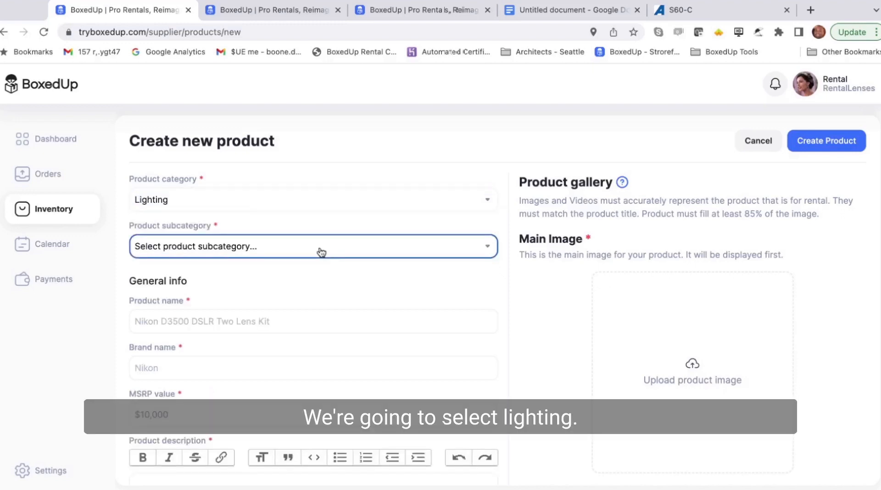
click(312, 254)
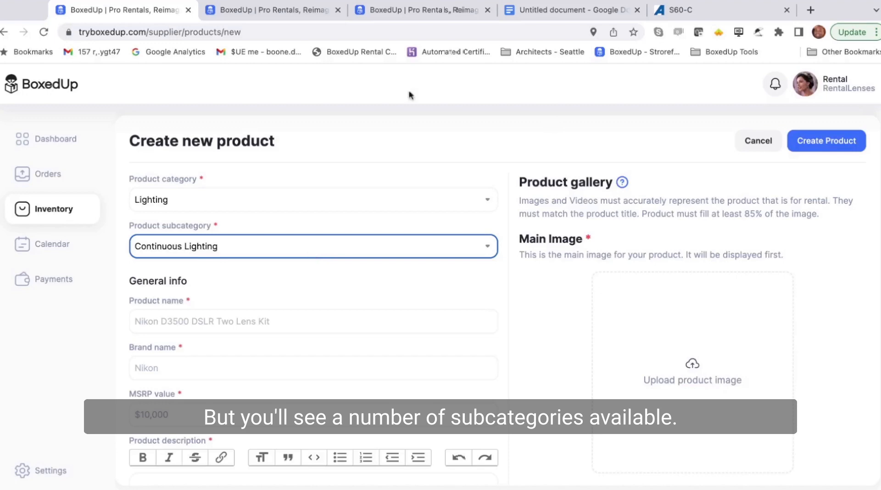
Step: Switch to the storefront, browse by product, open the ARRI Codex Compact Drive Reader and view its Card Readers subcategory
click(266, 11)
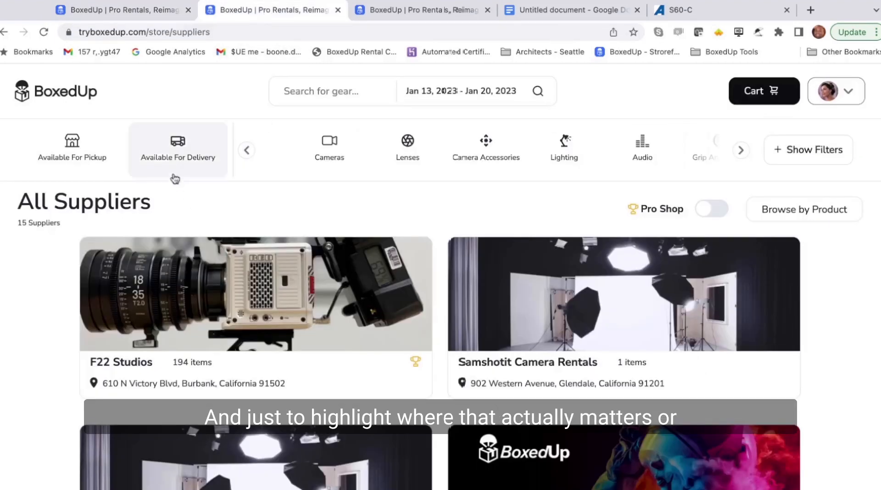
click(314, 146)
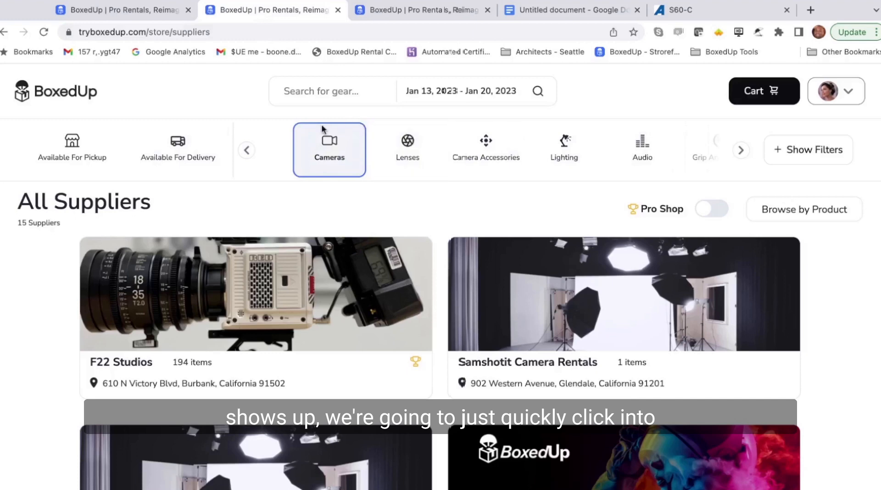
click(338, 95)
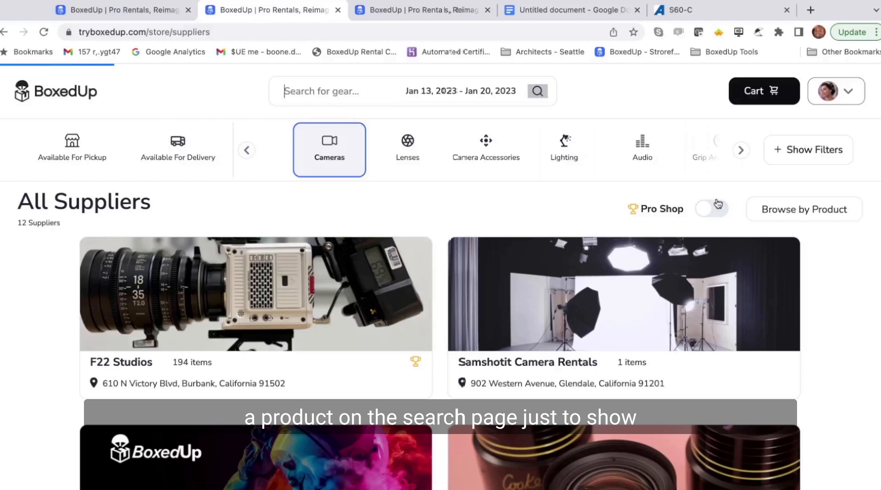
click(792, 212)
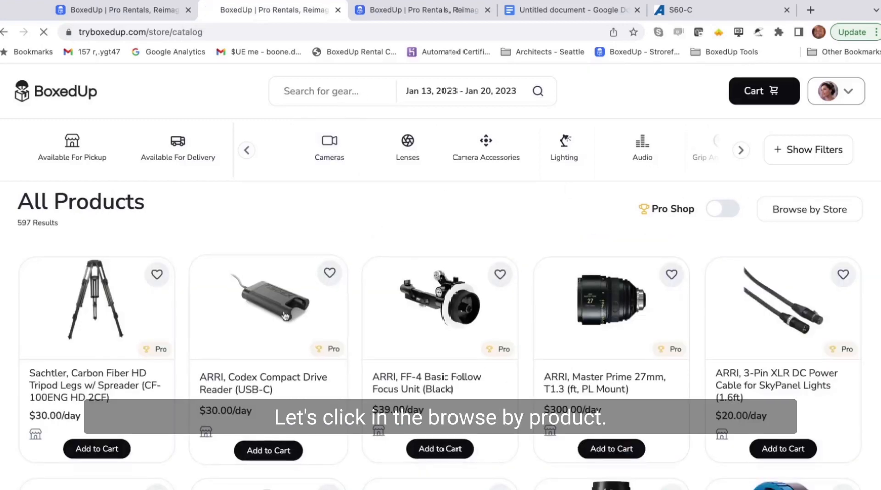
click(275, 301)
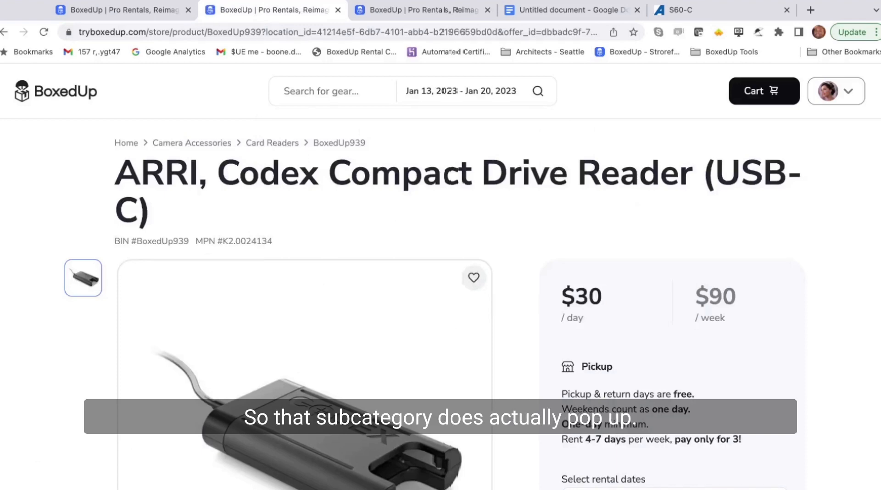
click(271, 142)
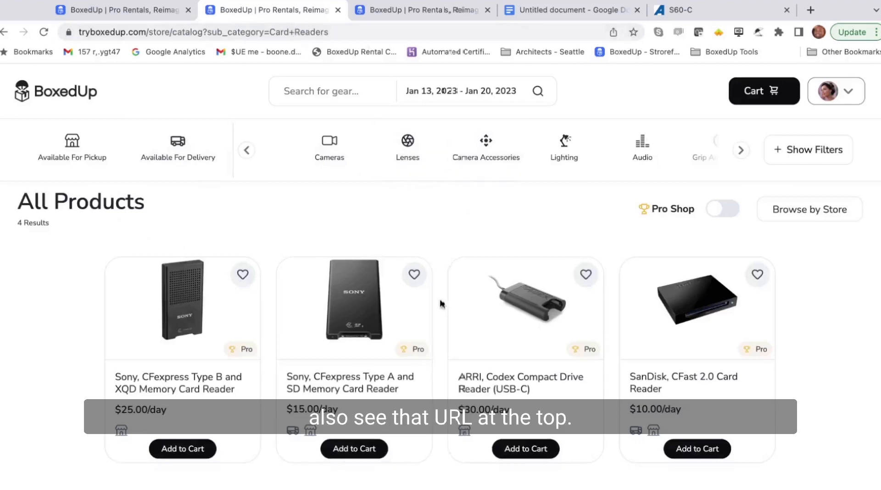
Step: Filter the Card Readers listing by Cameras, clear that filter by reloading, and return to the new product form
click(330, 147)
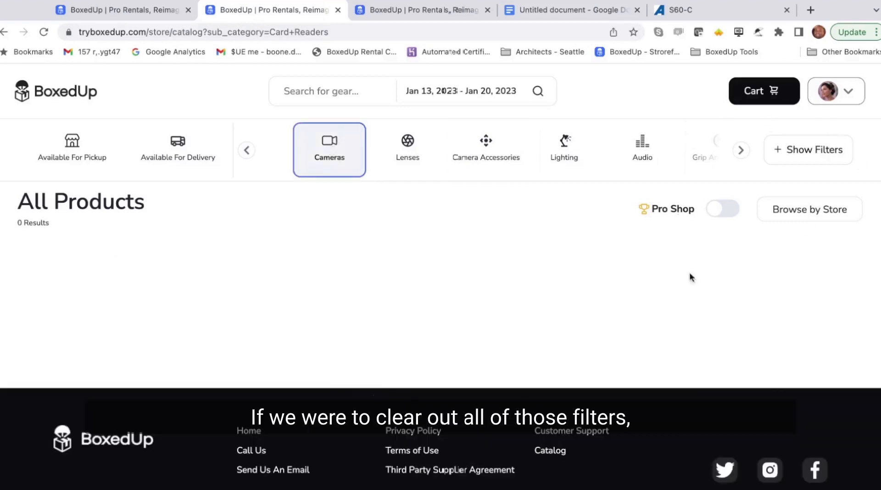
click(44, 32)
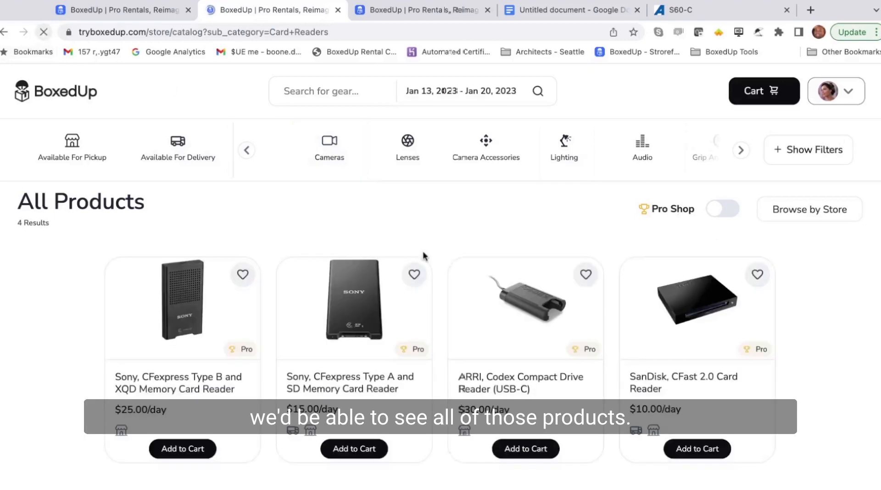
click(143, 12)
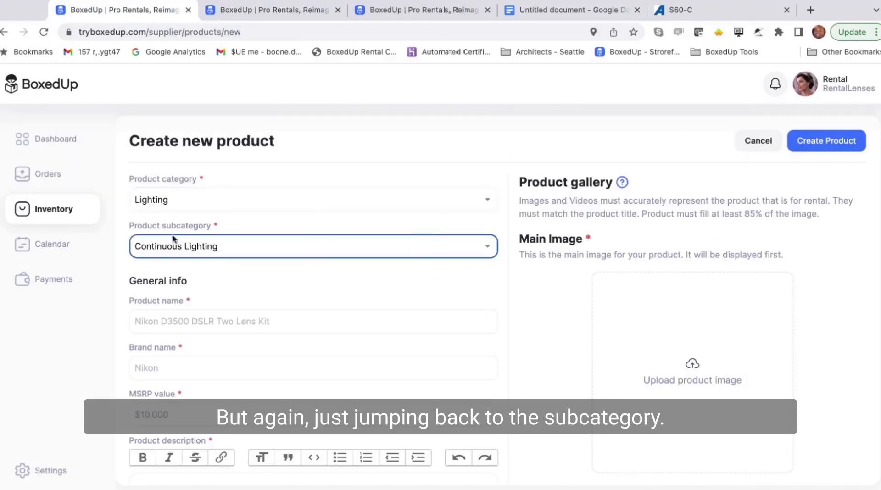
Step: Copy the title from the Google Docs notes as the product name: ARRI SkyPanel S60-C LED Softlight with Manual Yoke (Blue/Silver, Edison)
scroll(213, 257, down, 1)
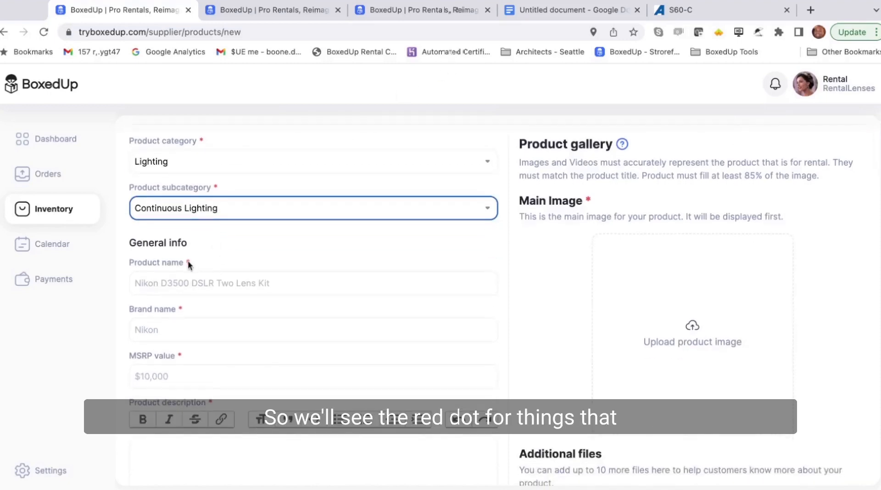
click(557, 9)
scroll(506, 204, up, 2)
click(506, 204)
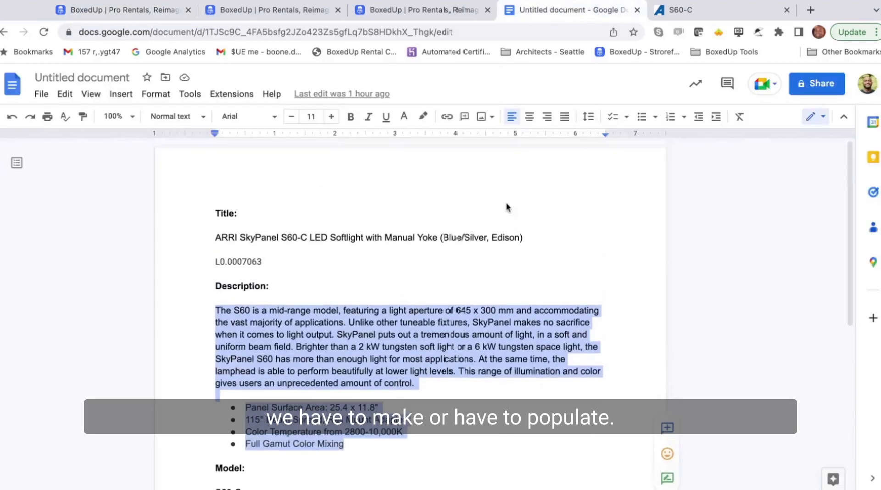
shift+click(527, 238)
key(super+c)
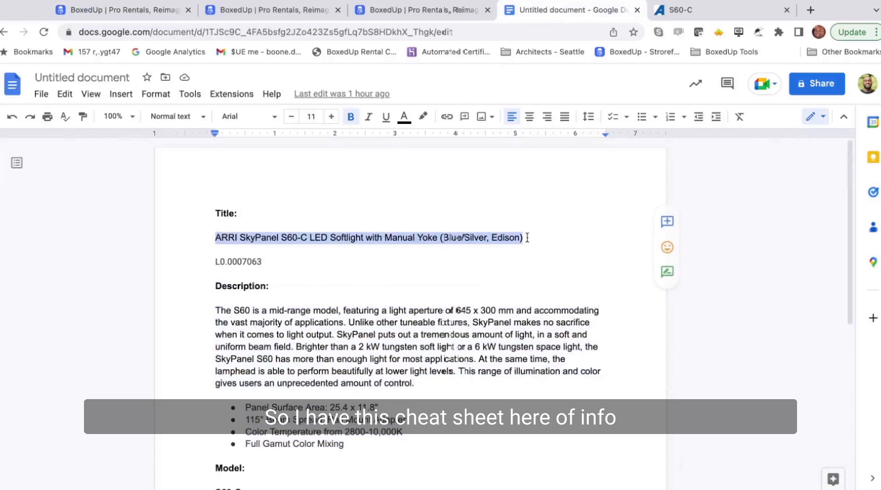
click(407, 13)
click(304, 13)
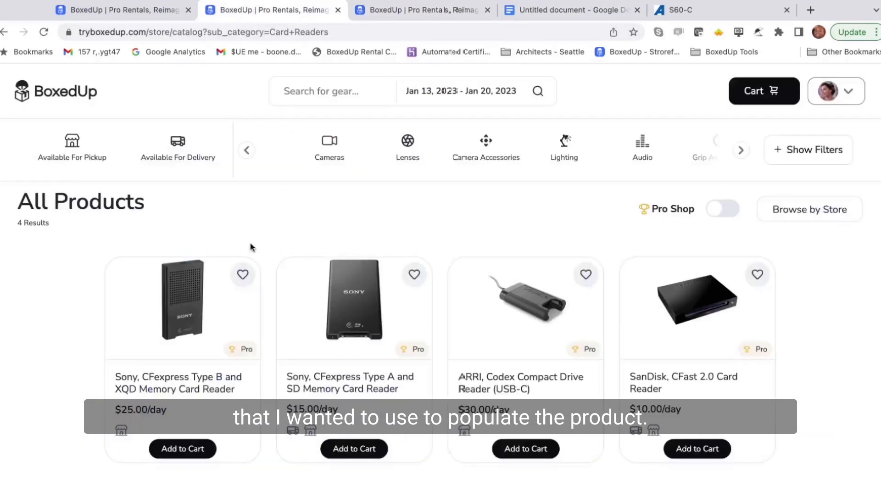
click(155, 13)
click(239, 283)
key(super+v)
Step: Set the new product's brand name to ARRI and its MSRP value to 6820
click(201, 334)
text(AR)
click(196, 382)
text(68)
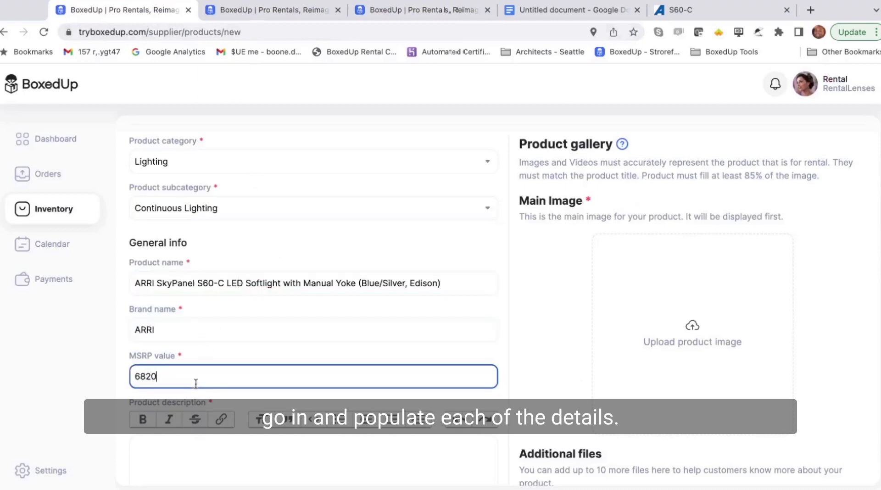
Step: Copy the S60 description paragraph and its four bullet points from the Google Docs notes into the product description
scroll(264, 351, down, 5)
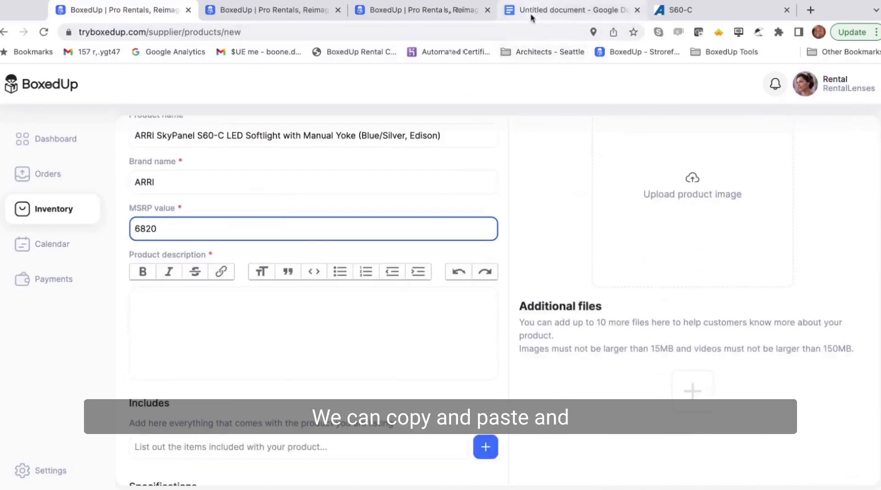
click(532, 10)
scroll(391, 263, down, 3)
drag(353, 381, 215, 243)
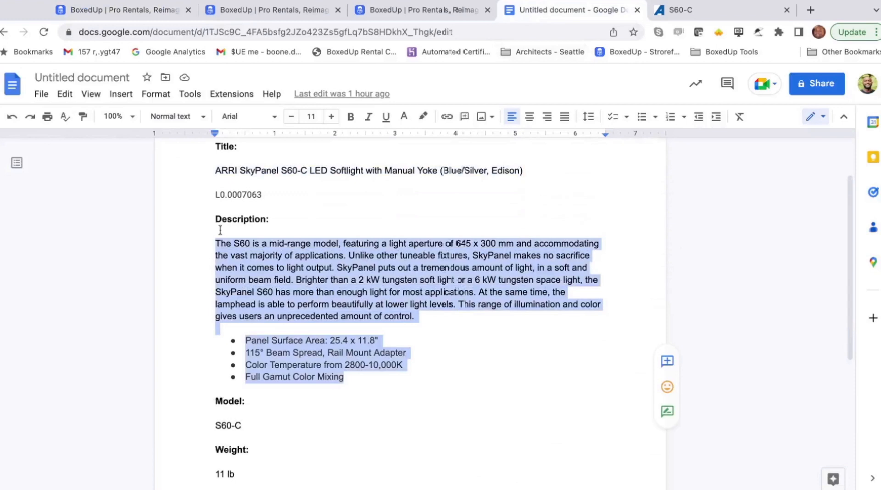
click(277, 12)
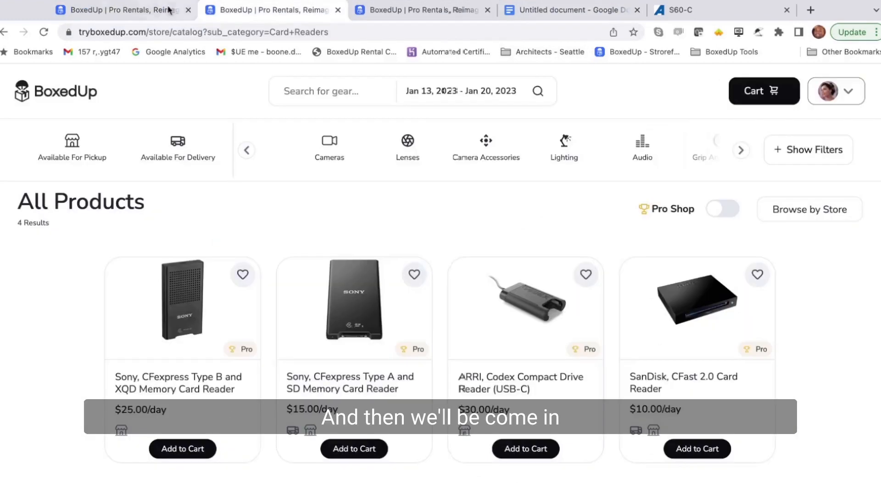
click(121, 10)
click(294, 351)
text(The S60 is a mid-range model, featuring a light aperture of 645 x 300 mm and accommodating the vast majority of applications. Unlike other tuneable fixtures, SkyPanel makes no sacrifice when it comes to light output. SkyPanel puts out a tremendous amount of light, in a soft and uniform beam field. Brighter than a 2 kW tungsten soft light or a 2 kW tungsten space light, the SkyPanel S60 has more than enough light for most applications. At the same time, the lamphead is able to perform beautifully at lower light levels. This range of illumination and color gives users an unprecedented amount of control.  Panel Surface Area: 25.4 x 11.8" 115° Beam Spread, Rail Mount Adapter Color Temperature from 2800-10,000K Full Gamut Color Mixing)
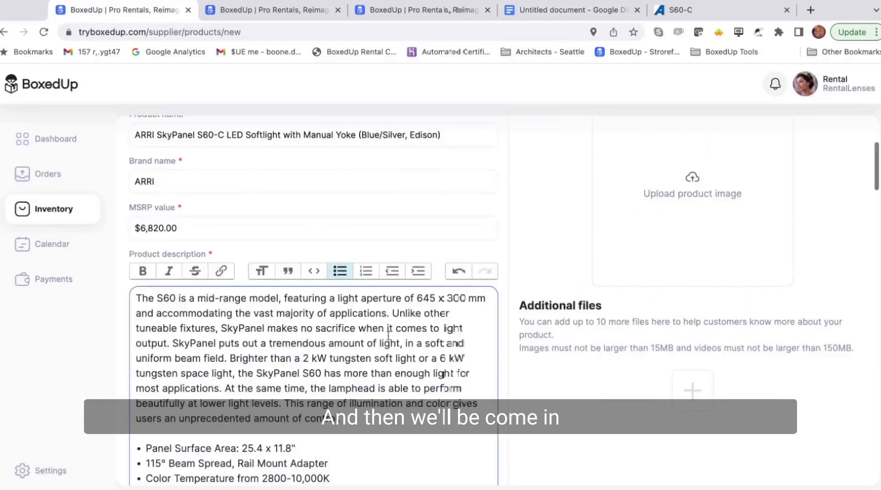
Step: Copy the part number L0.0007063 from the Google Docs notes into the product's manufacturer part number
scroll(387, 334, down, 5)
scroll(388, 336, down, 1)
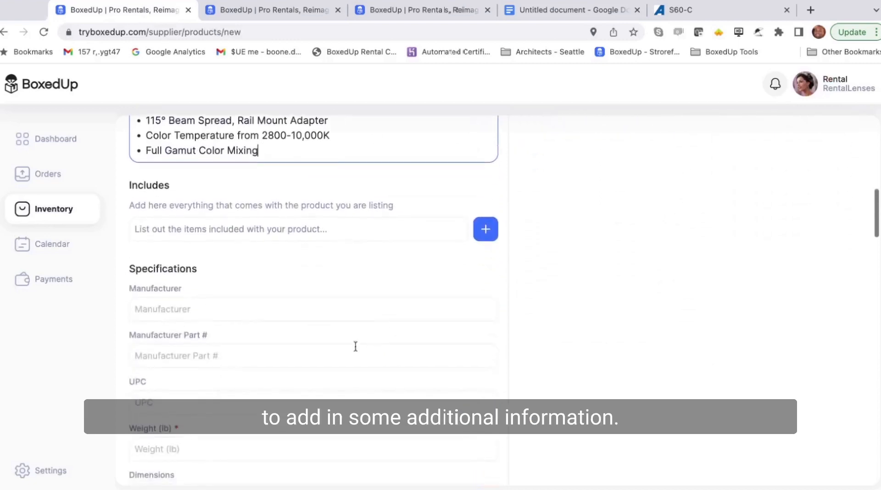
click(401, 8)
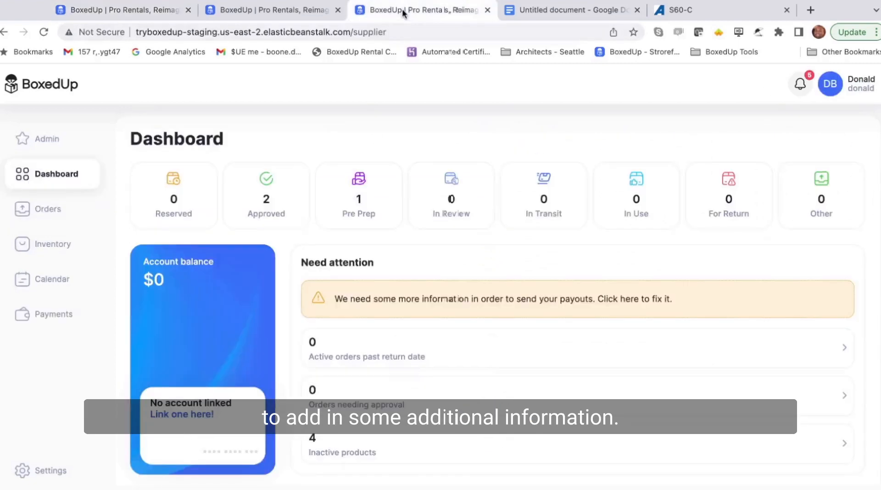
click(557, 10)
scroll(288, 307, down, 3)
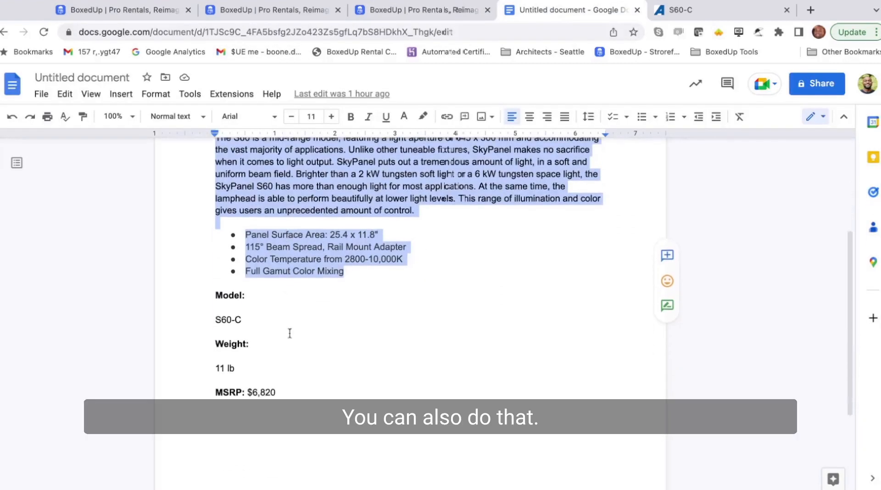
scroll(273, 352, up, 5)
triple_click(257, 261)
key(super+c)
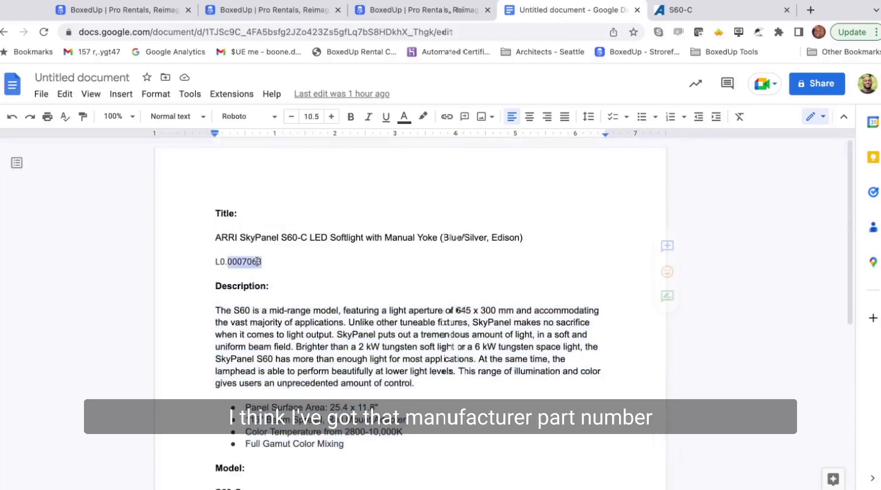
click(138, 10)
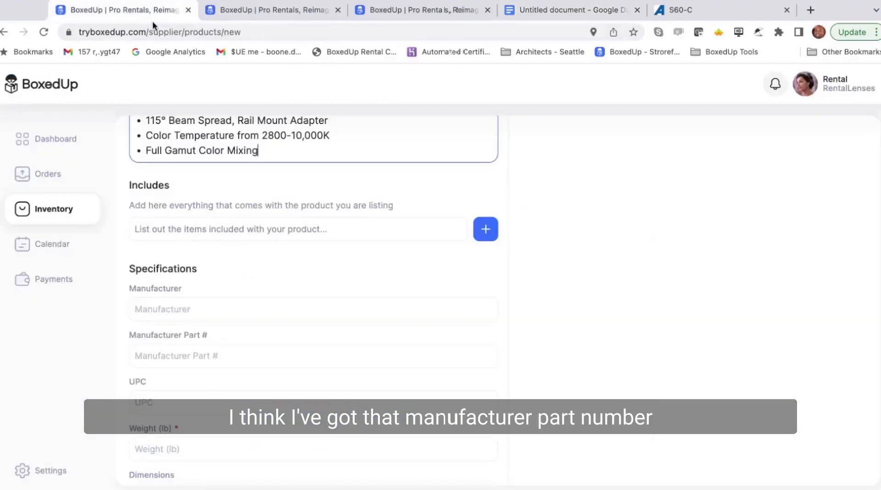
click(203, 356)
key(super+v)
Step: Set the manufacturer to ARRI and the weight to 11 lb in the product specifications
click(194, 303)
text(A)
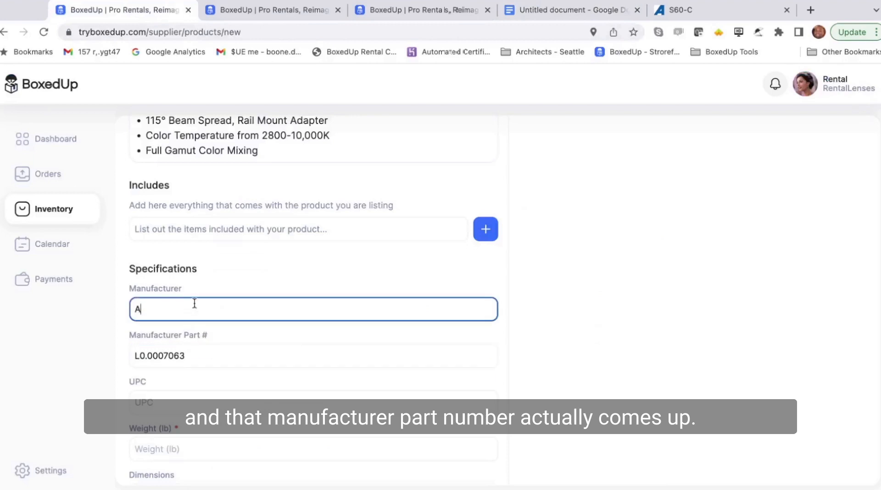
text(RRI)
double_click(175, 356)
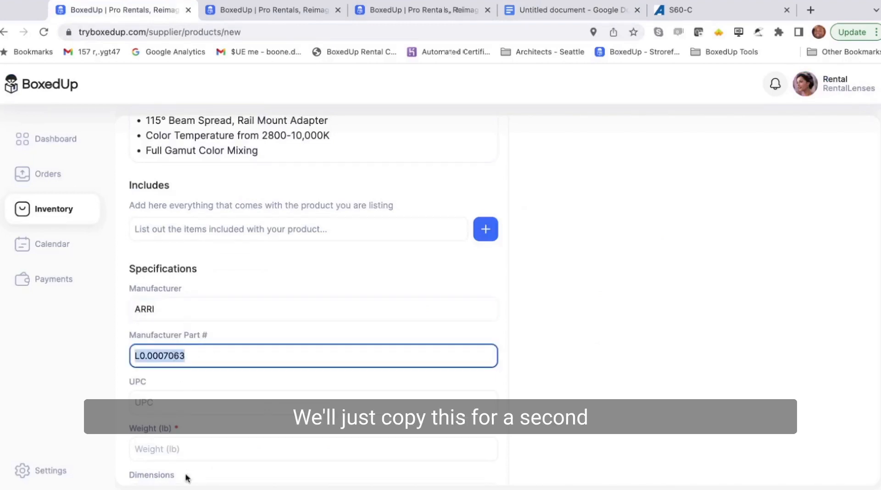
click(179, 454)
text(11)
click(557, 379)
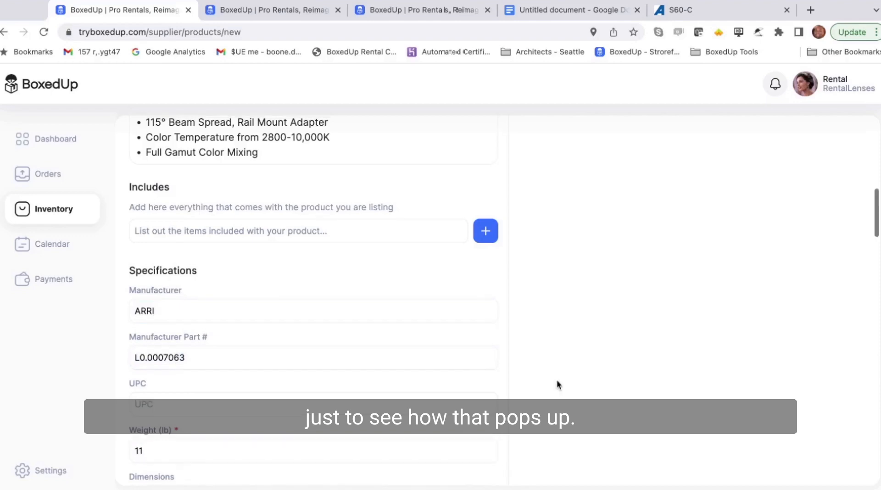
Step: Upload the SkyPanel picture as the main image and add three more product pictures as additional files
scroll(556, 384, up, 8)
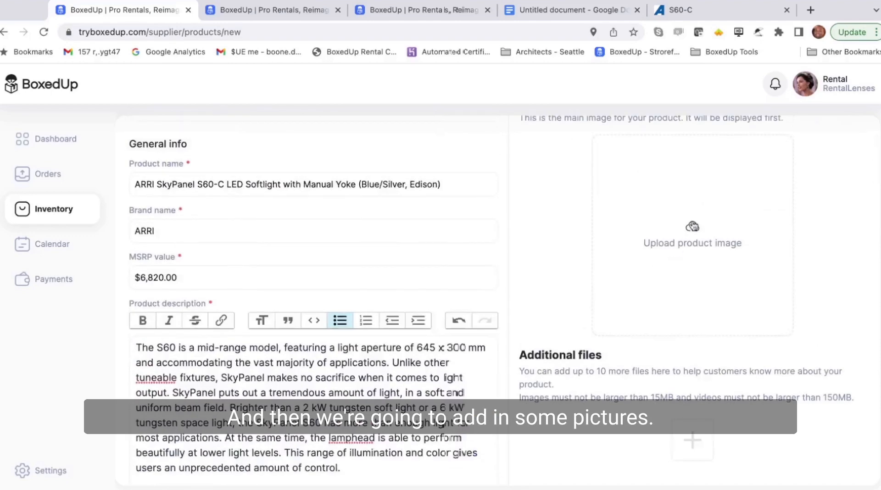
click(692, 227)
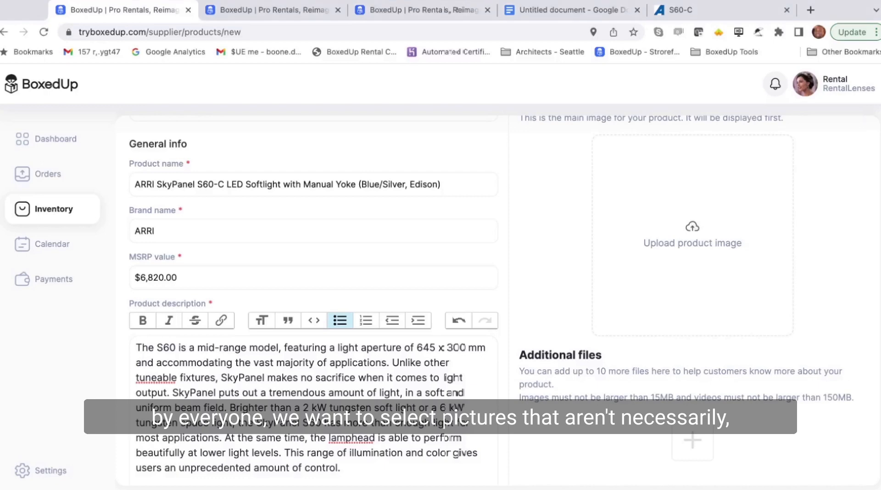
scroll(738, 290, up, 1)
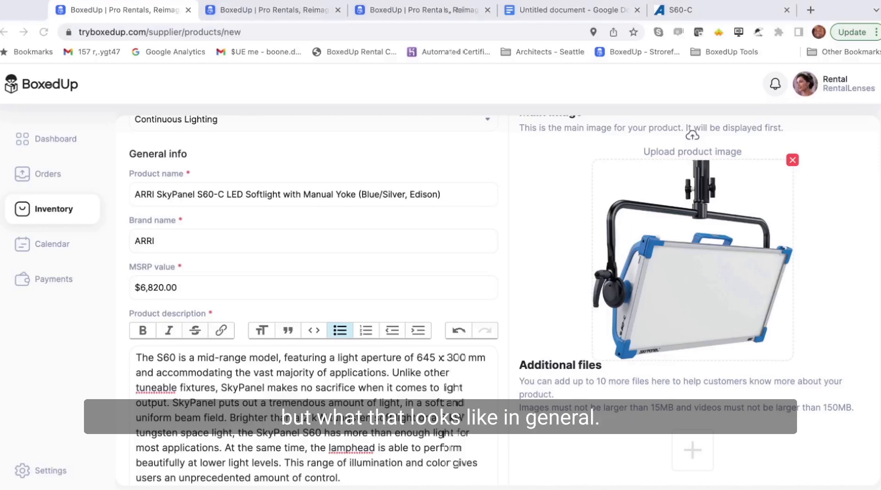
scroll(828, 270, down, 1)
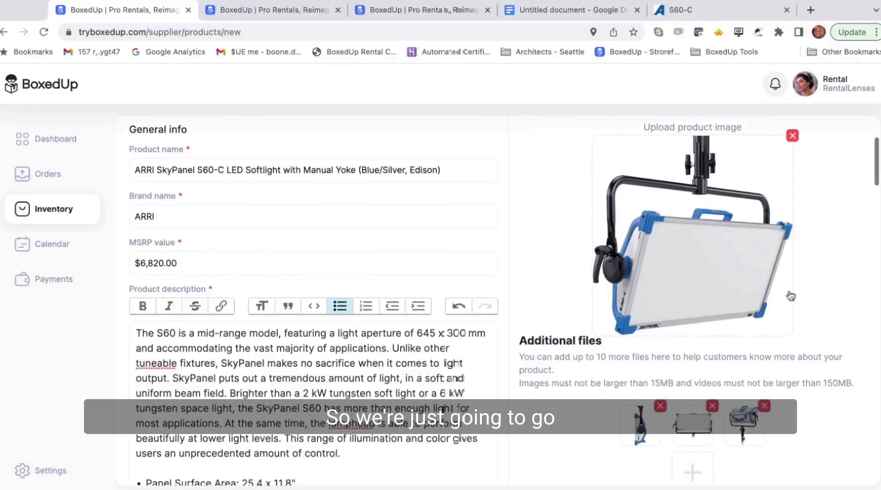
scroll(789, 296, down, 2)
scroll(714, 275, up, 5)
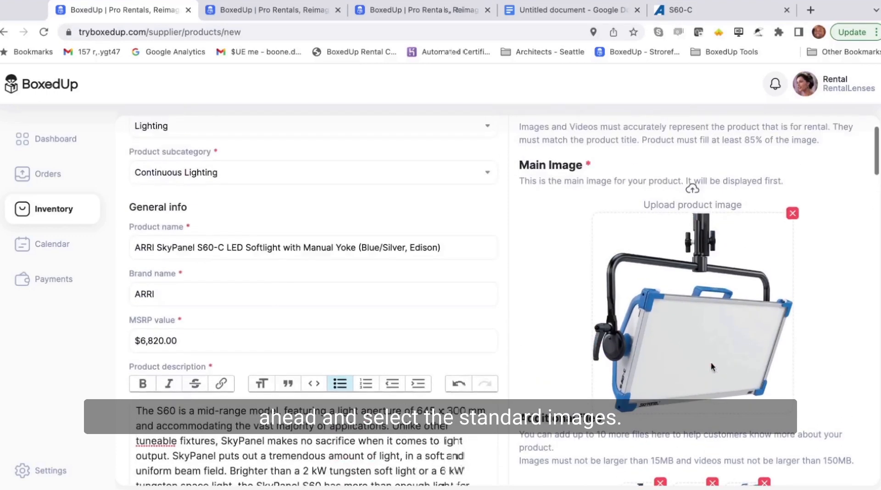
Step: Review the filled-in new product form, from category and description through the specifications and gallery images
scroll(710, 367, up, 3)
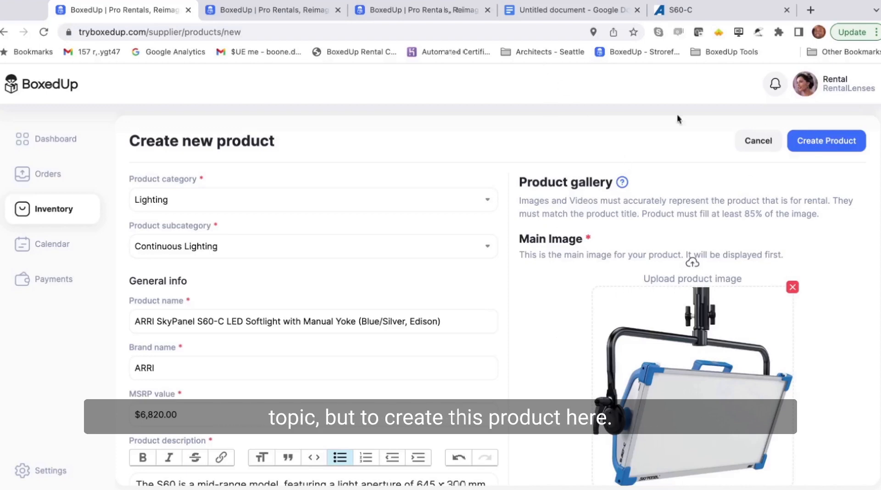
scroll(382, 354, down, 1)
scroll(383, 354, down, 10)
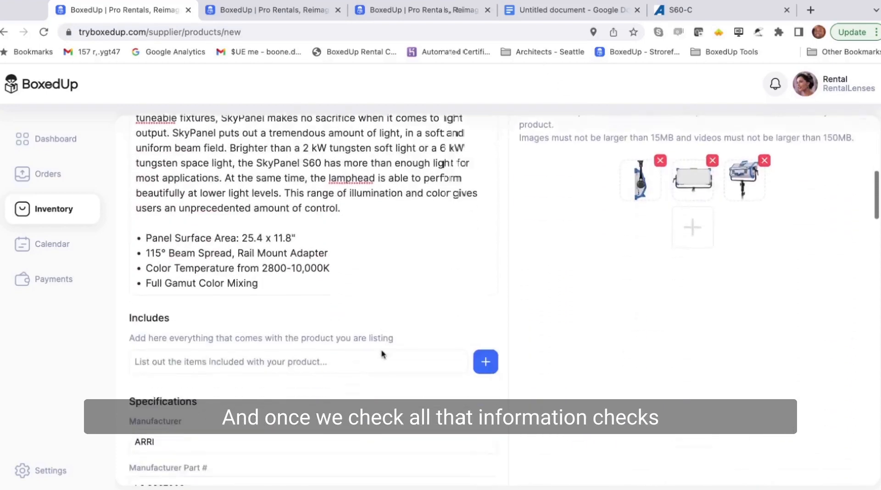
scroll(380, 344, down, 15)
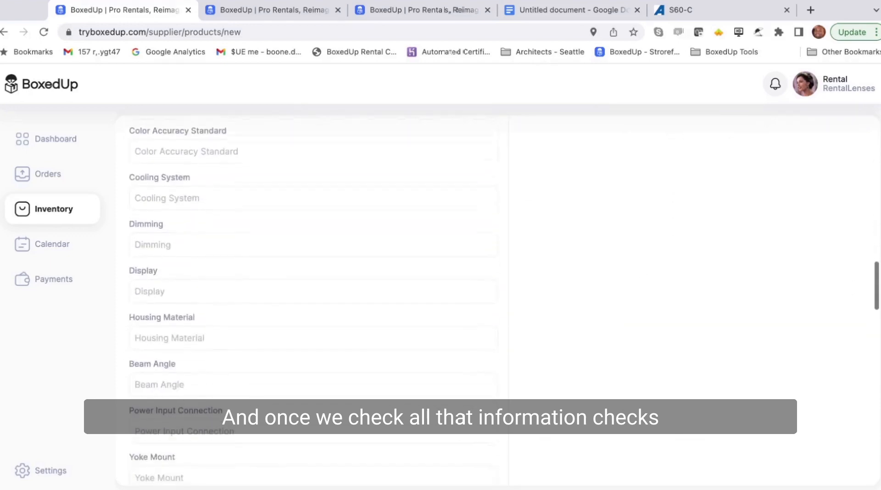
scroll(379, 335, up, 20)
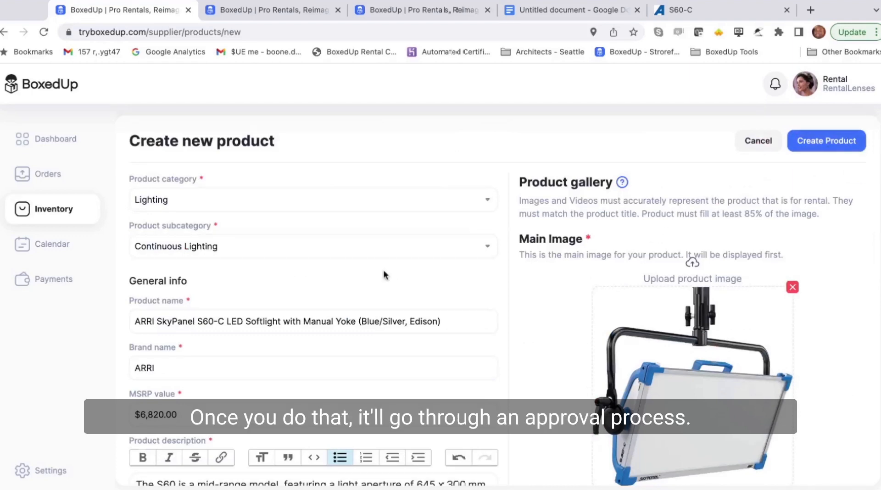
scroll(458, 275, down, 1)
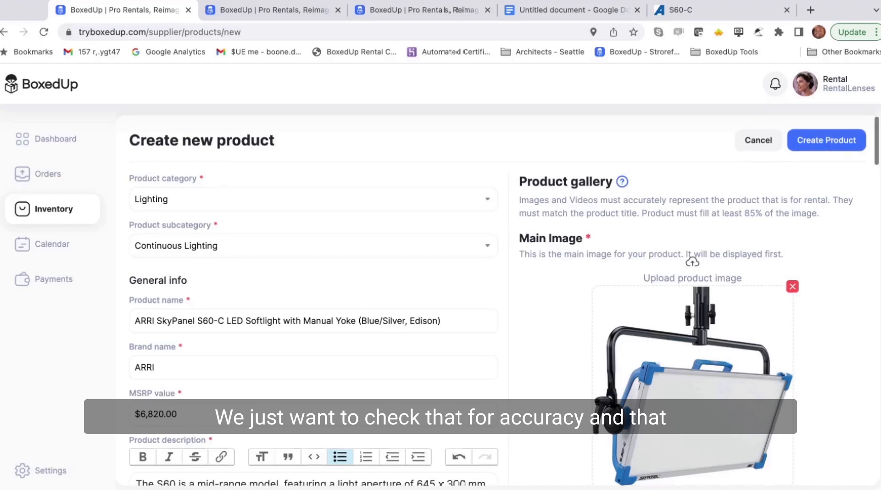
scroll(459, 275, down, 1)
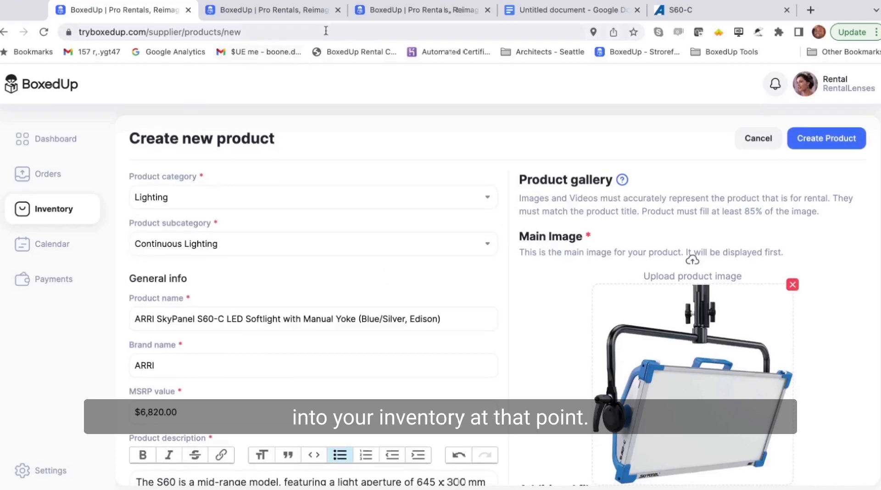
Step: Search for the manufacturer part number L0.0007063 from the BoxedUp storefront's home page
click(273, 12)
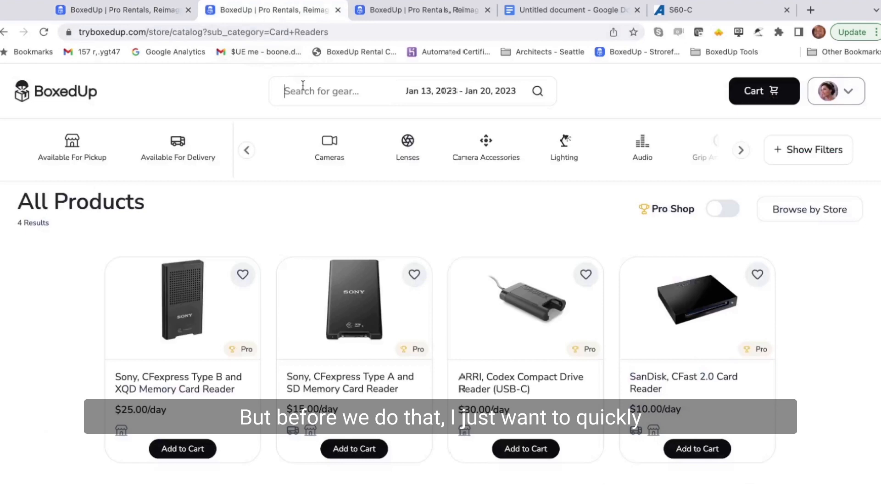
click(87, 94)
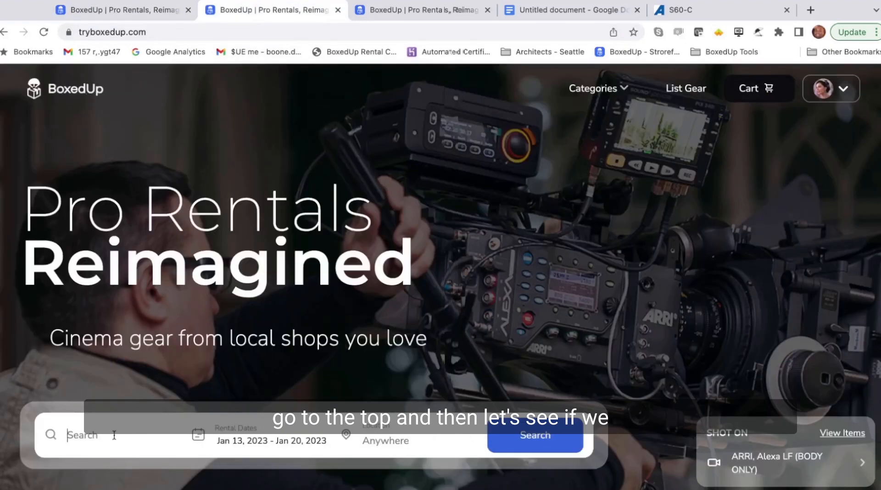
text(L0.0007063)
scroll(114, 434, down, 3)
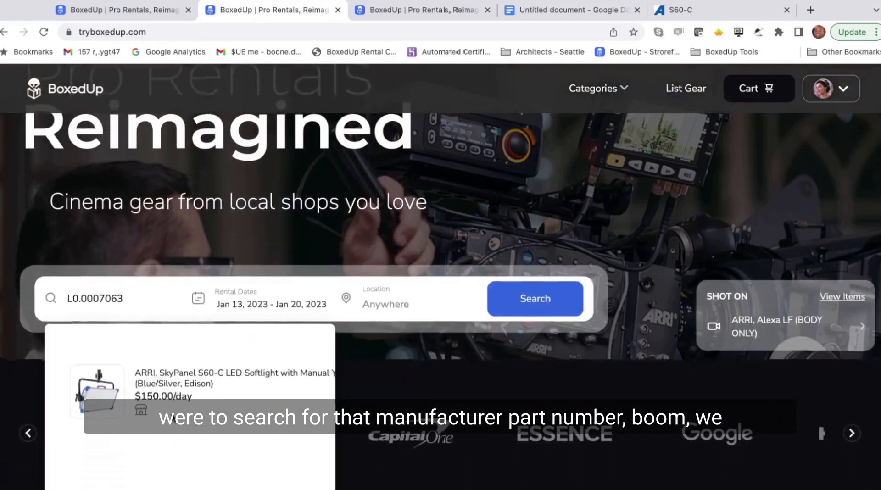
scroll(170, 401, down, 1)
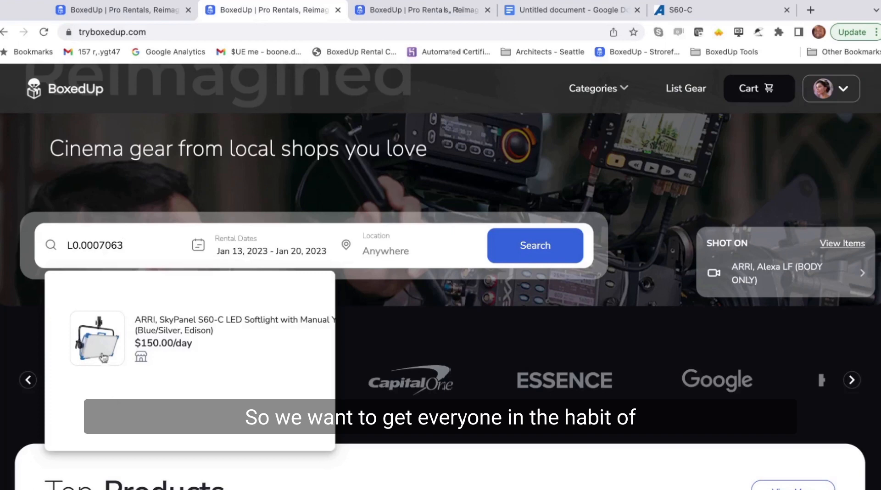
Step: Open the ARRI SkyPanel S60-C LED Softlight store listing and check the MPN beneath its title
click(171, 341)
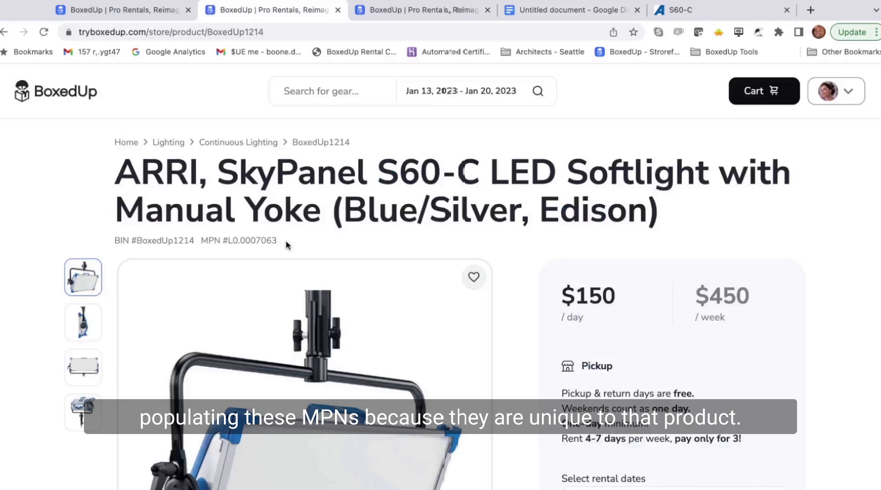
scroll(285, 240, down, 1)
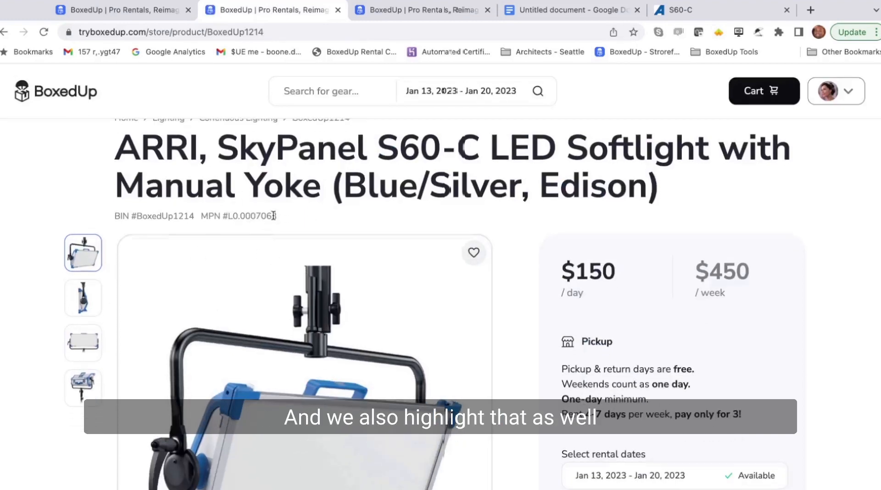
scroll(367, 284, up, 1)
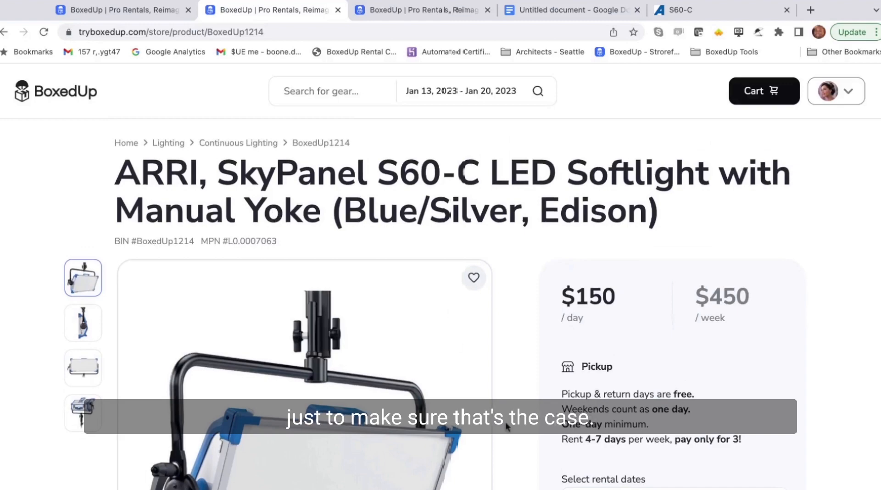